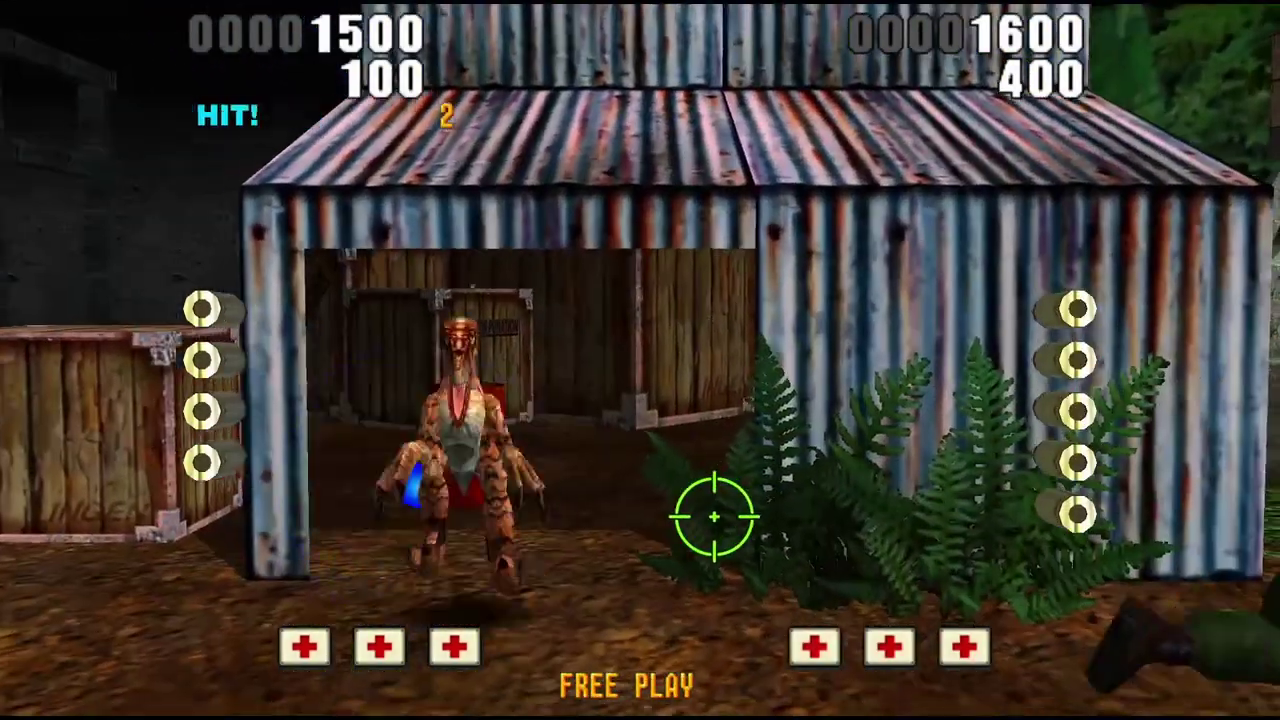
{"action": "left_click", "coordinate": [772, 452]}
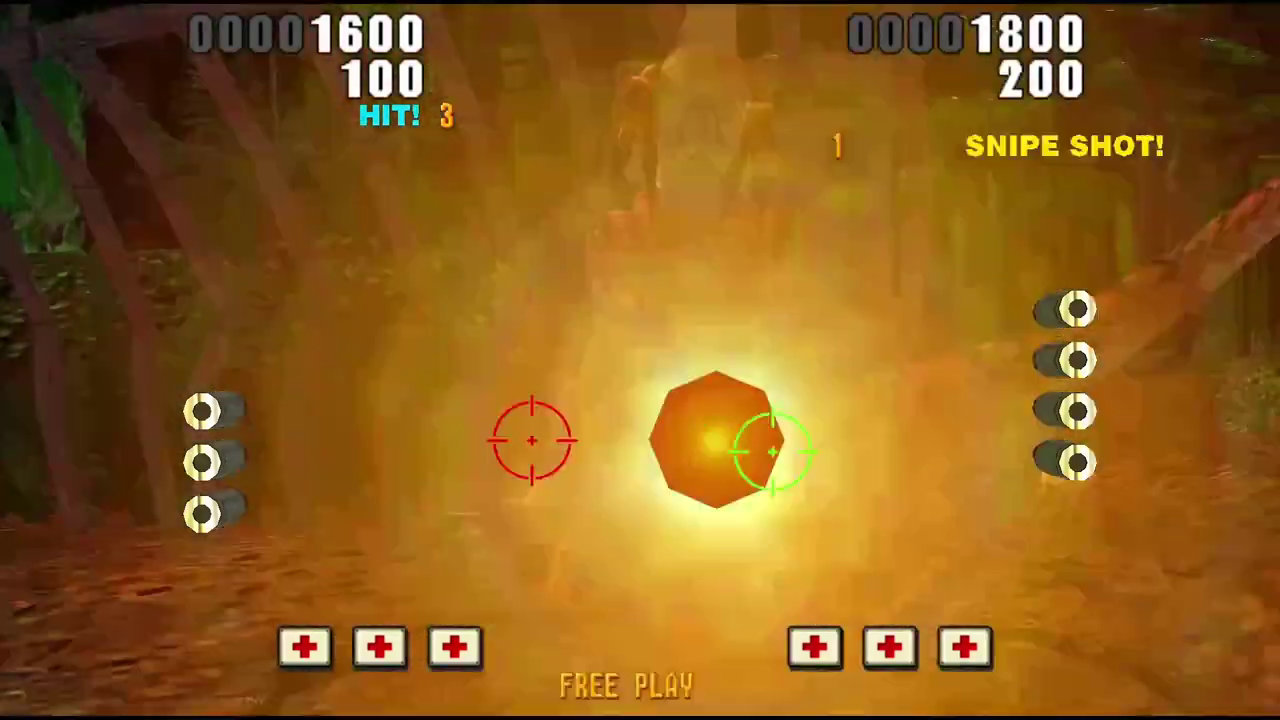
{"action": "left_click", "coordinate": [814, 449]}
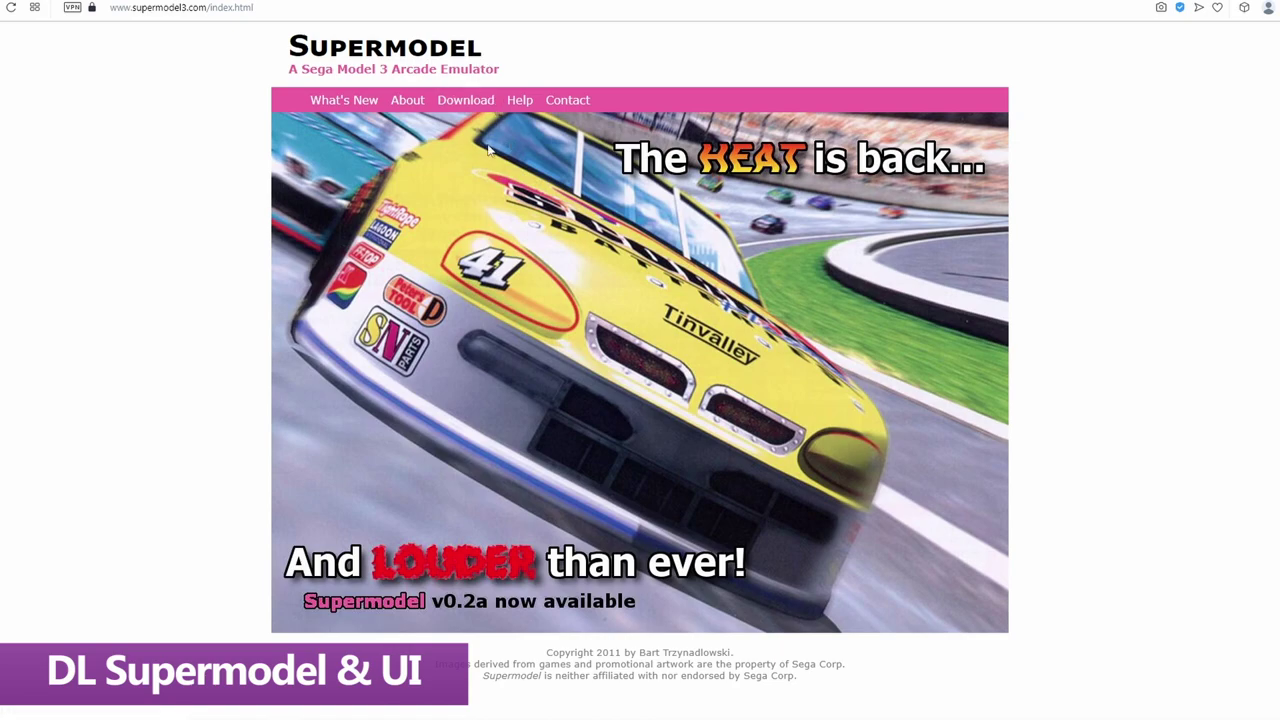
- Review the supported games table on the Supermodel site's About page and open the Download page
{"action": "left_click", "coordinate": [408, 104]}
{"action": "scroll", "coordinate": [752, 358], "scroll_direction": "down", "scroll_amount": 6}
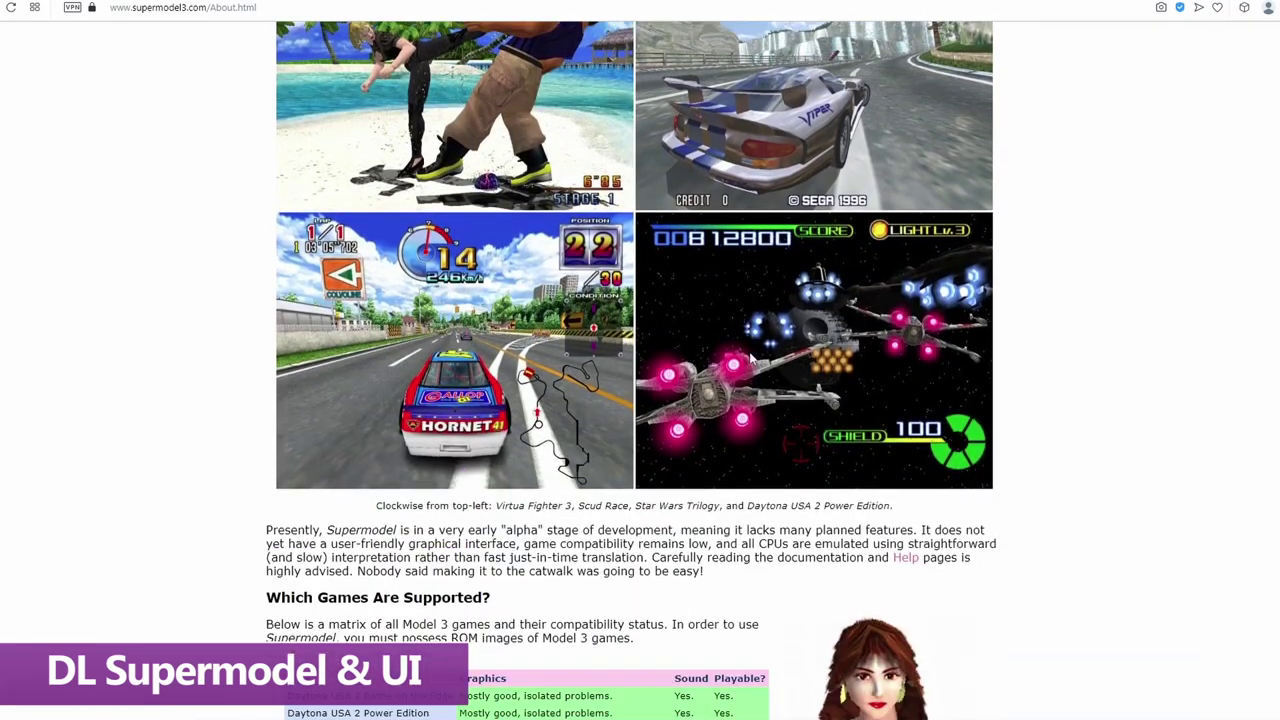
{"action": "scroll", "coordinate": [752, 358], "scroll_direction": "down", "scroll_amount": 3}
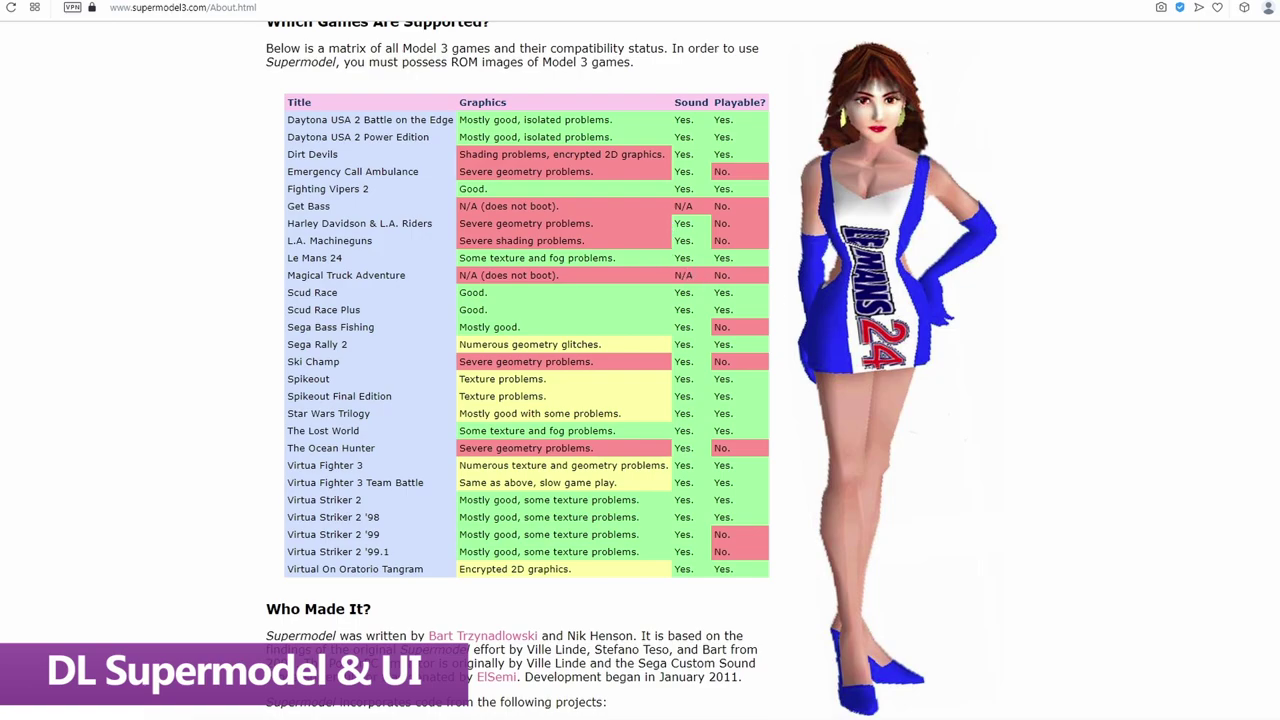
{"action": "scroll", "coordinate": [1267, 42], "scroll_direction": "up", "scroll_amount": 10}
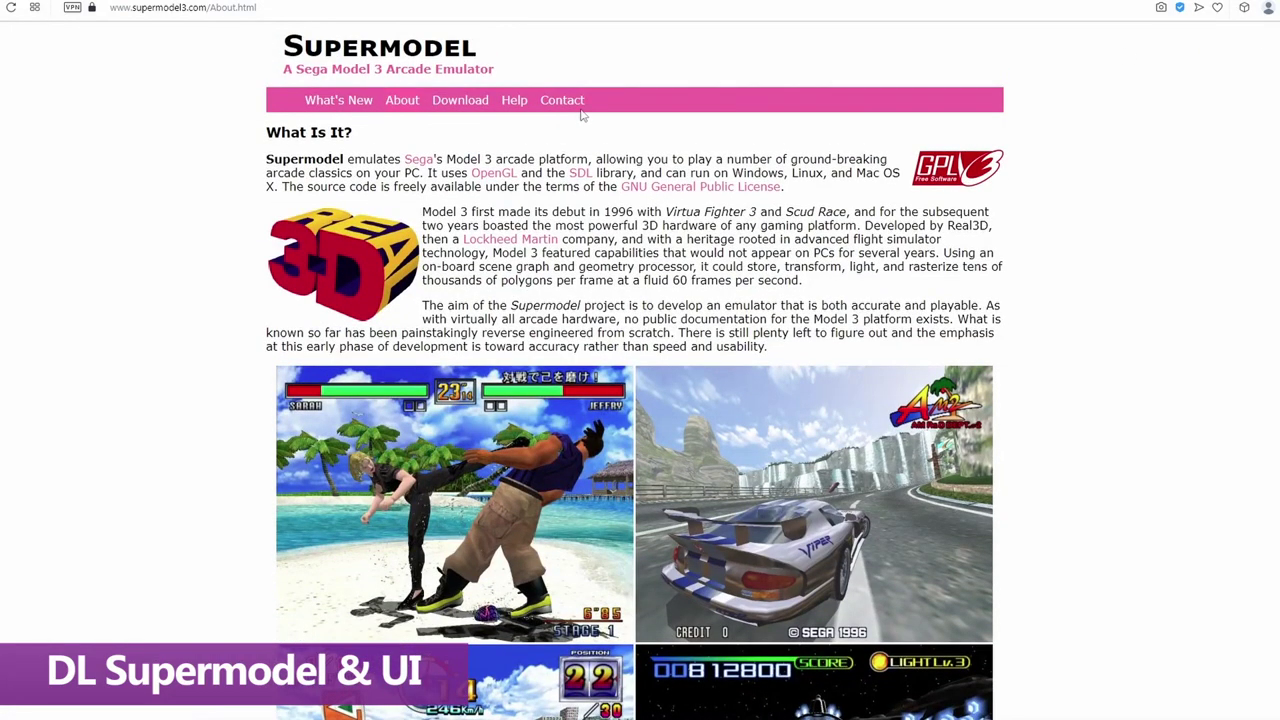
{"action": "left_click", "coordinate": [463, 102]}
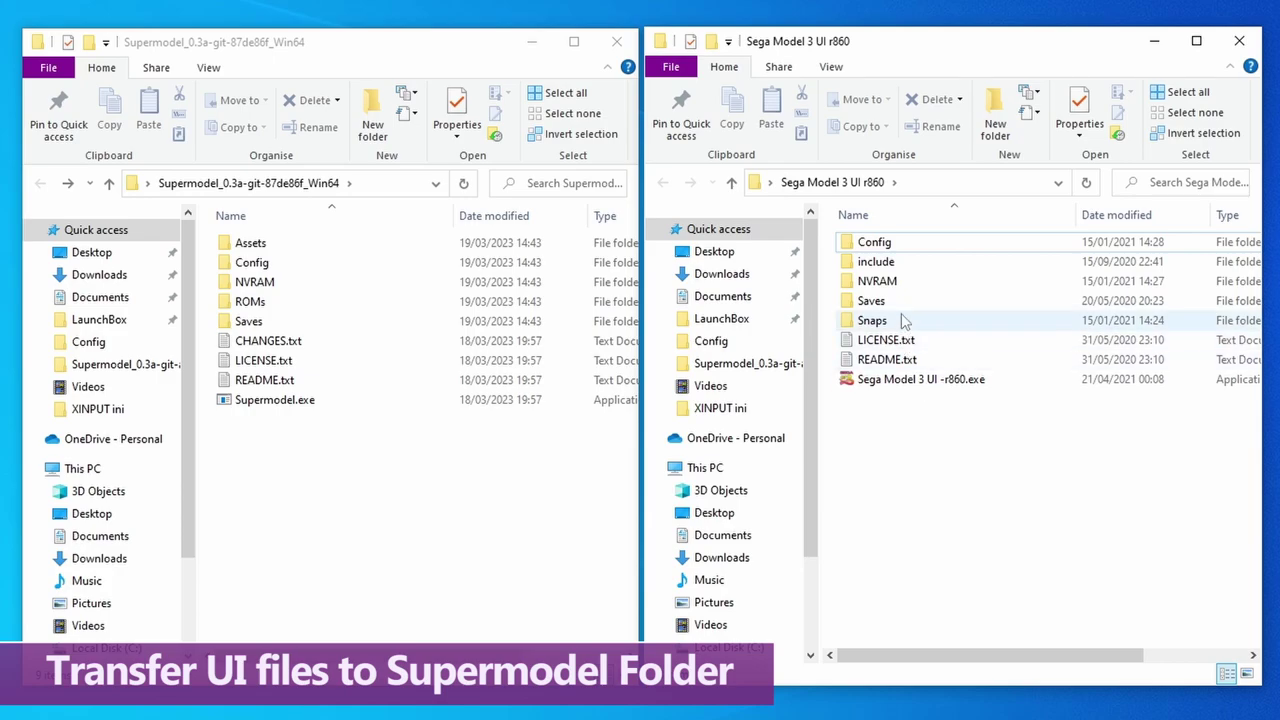
- Transfer the include and Snaps folders and Sega Model 3 UI -r860.exe from the UI folder into the Supermodel_0.3a-git-87de86f_Win64 folder
{"action": "left_click", "coordinate": [885, 264]}
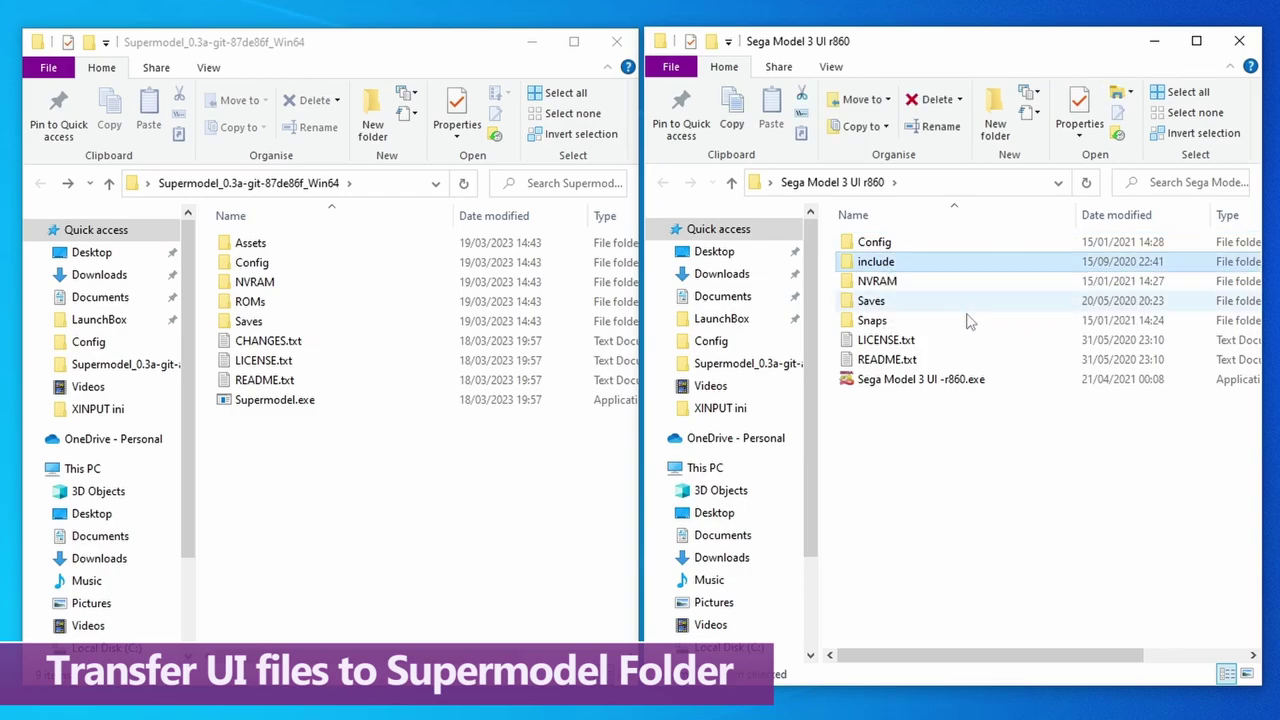
{"action": "left_click", "coordinate": [912, 322], "text": "ctrl"}
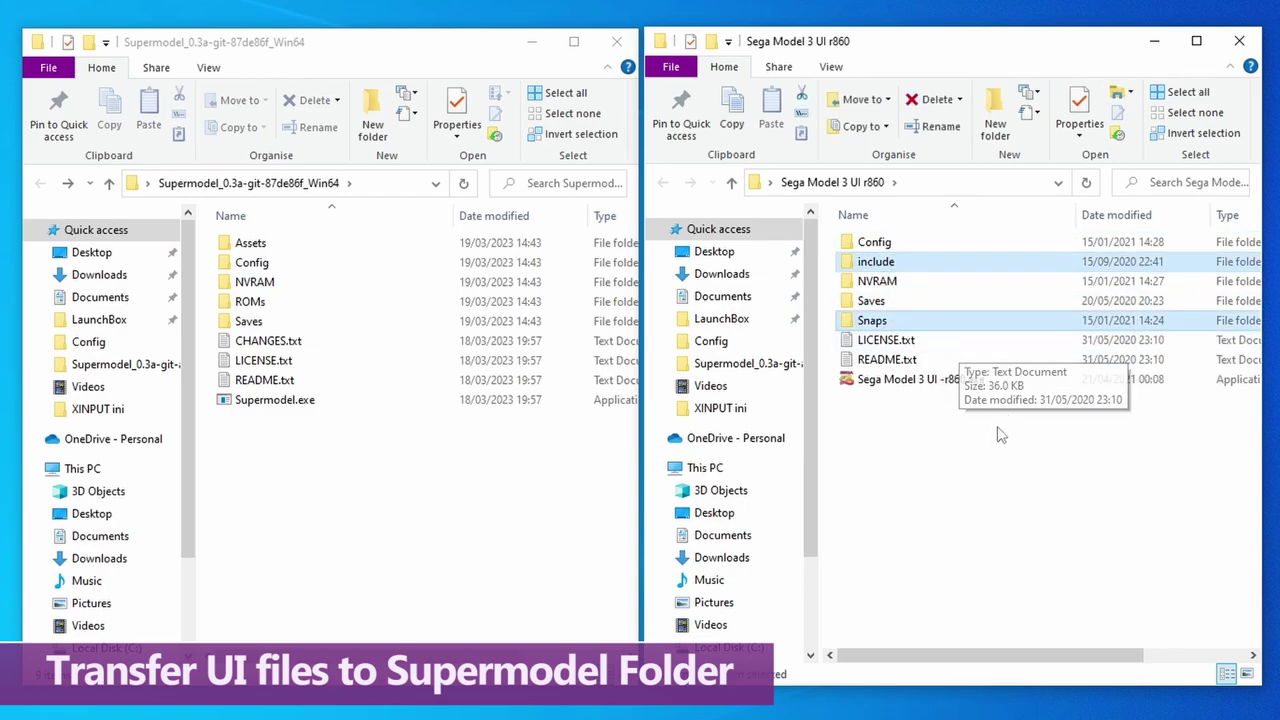
{"action": "left_click", "coordinate": [905, 380], "text": "ctrl"}
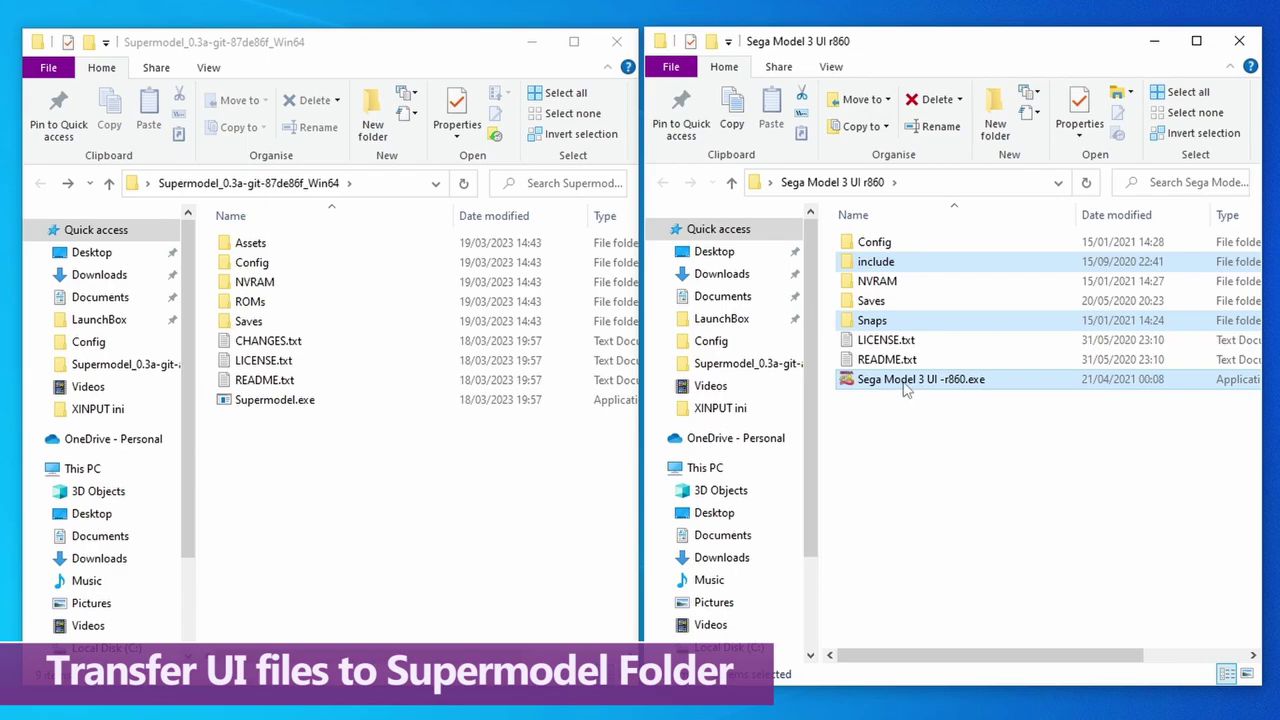
{"action": "left_click_drag", "start_coordinate": [905, 388], "coordinate": [386, 509]}
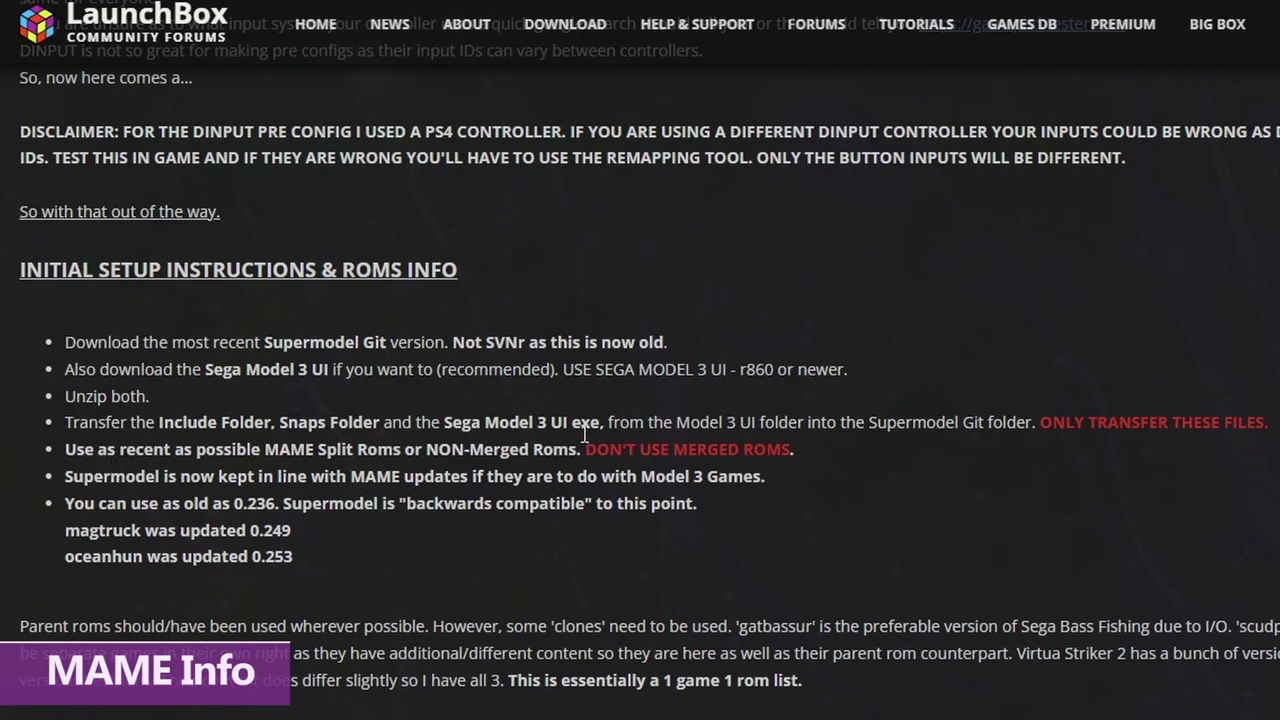
- Read the forum page's initial setup notes on merged ROMs, the oldest usable MAME version, and the magtruck and oceanhun updates
{"action": "left_click_drag", "start_coordinate": [584, 449], "coordinate": [792, 453]}
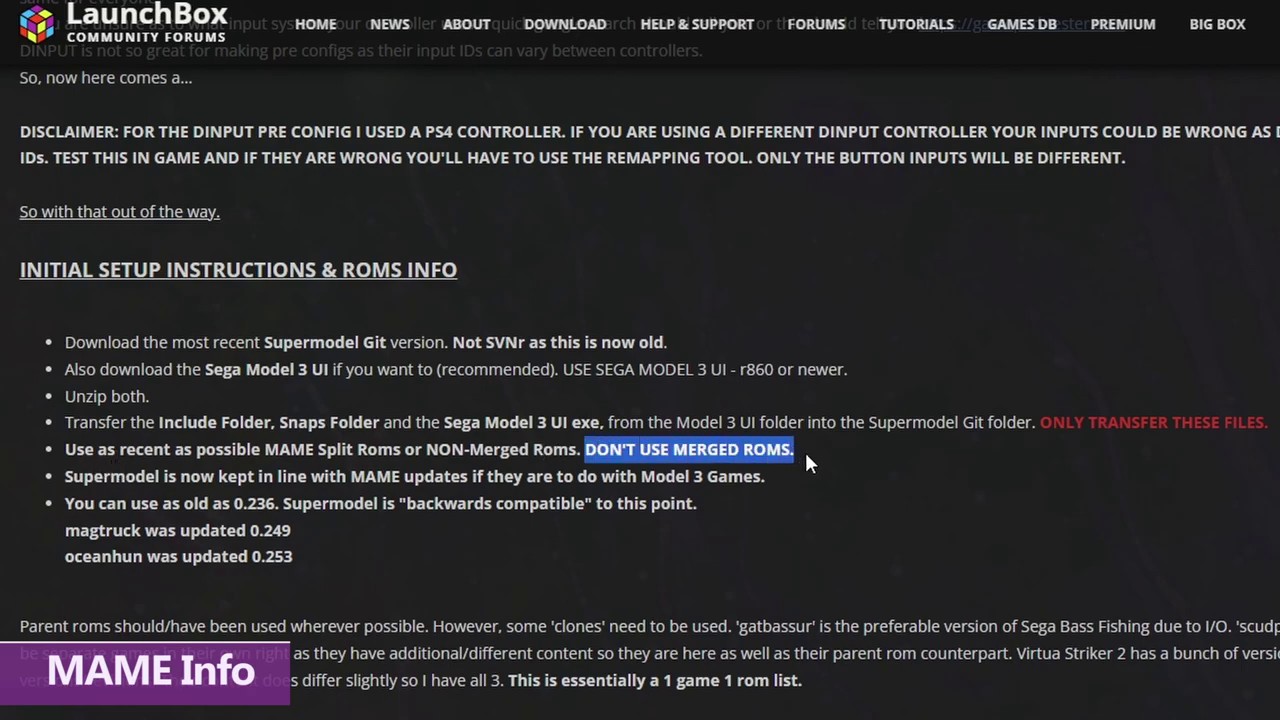
{"action": "left_click", "coordinate": [806, 455]}
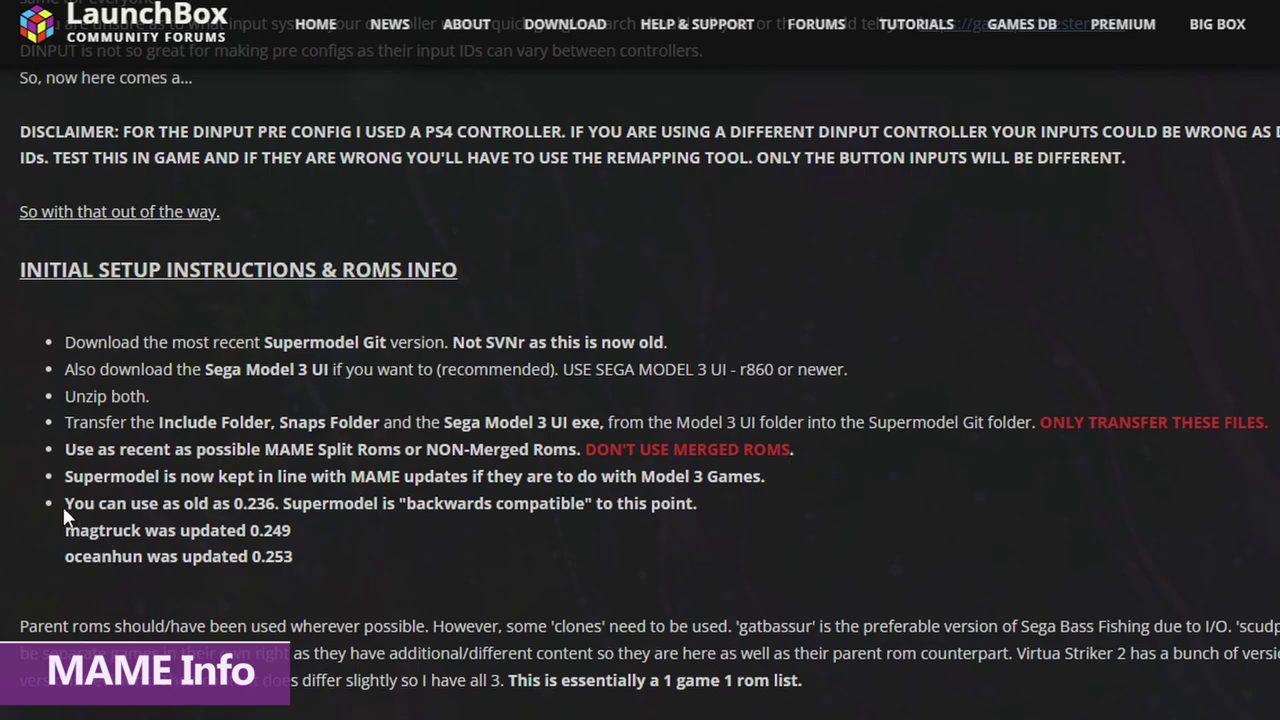
{"action": "left_click_drag", "start_coordinate": [63, 503], "coordinate": [694, 514]}
{"action": "left_click", "coordinate": [276, 512]}
{"action": "left_click", "coordinate": [694, 514]}
{"action": "left_click_drag", "start_coordinate": [250, 530], "coordinate": [281, 530]}
{"action": "left_click", "coordinate": [303, 540]}
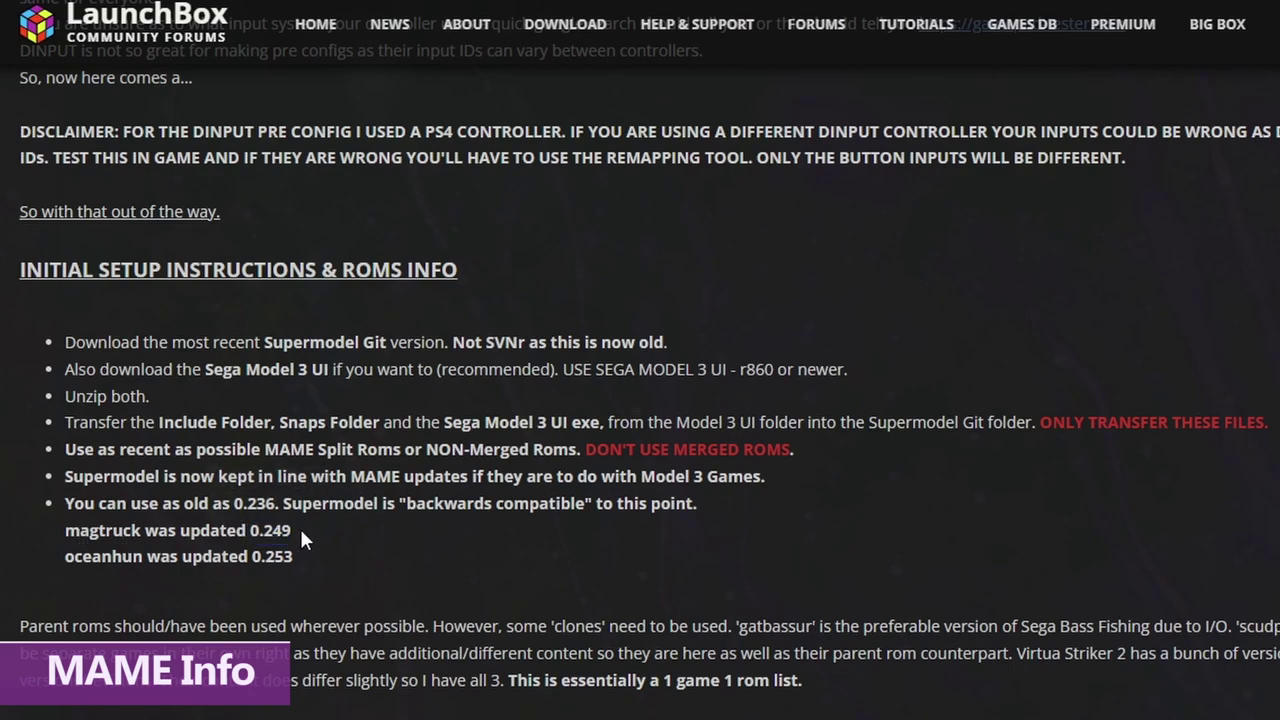
{"action": "left_click_drag", "start_coordinate": [65, 557], "coordinate": [146, 558]}
{"action": "left_click", "coordinate": [157, 561]}
{"action": "left_click_drag", "start_coordinate": [252, 558], "coordinate": [292, 562]}
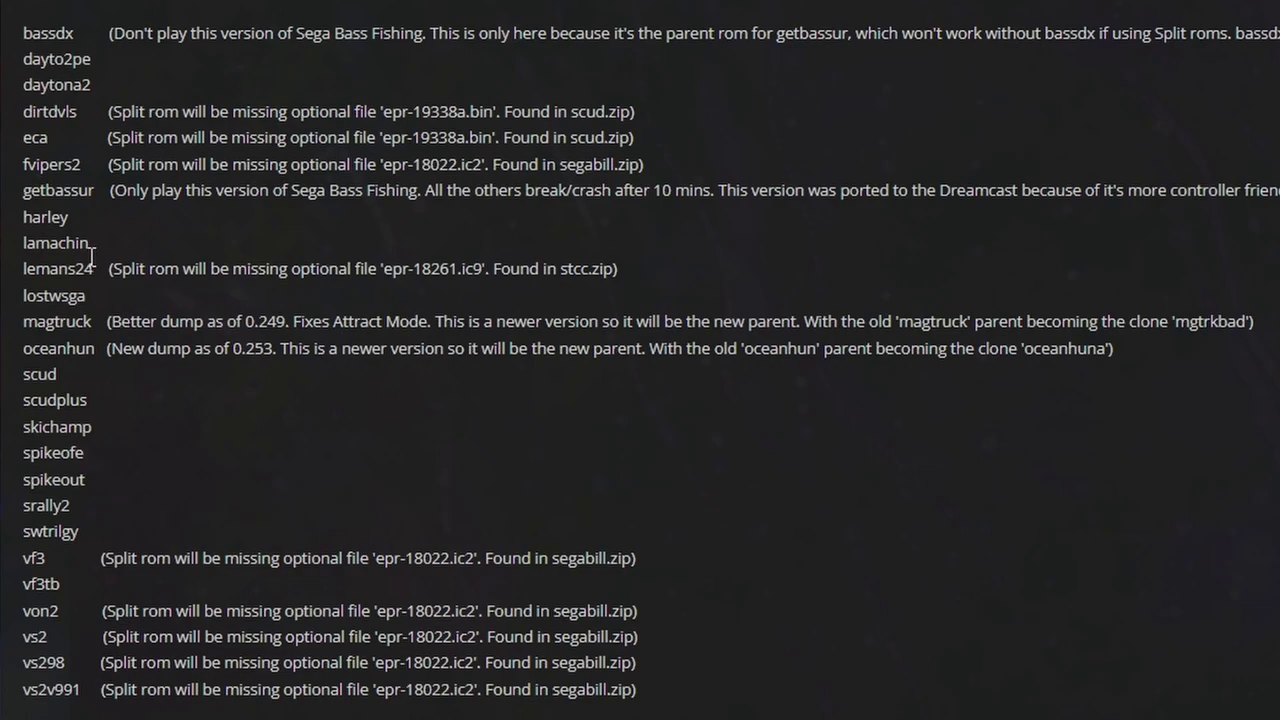
- Examine the getbassur and bassdx entries and their notes in the ROM set list
{"action": "double_click", "coordinate": [78, 191]}
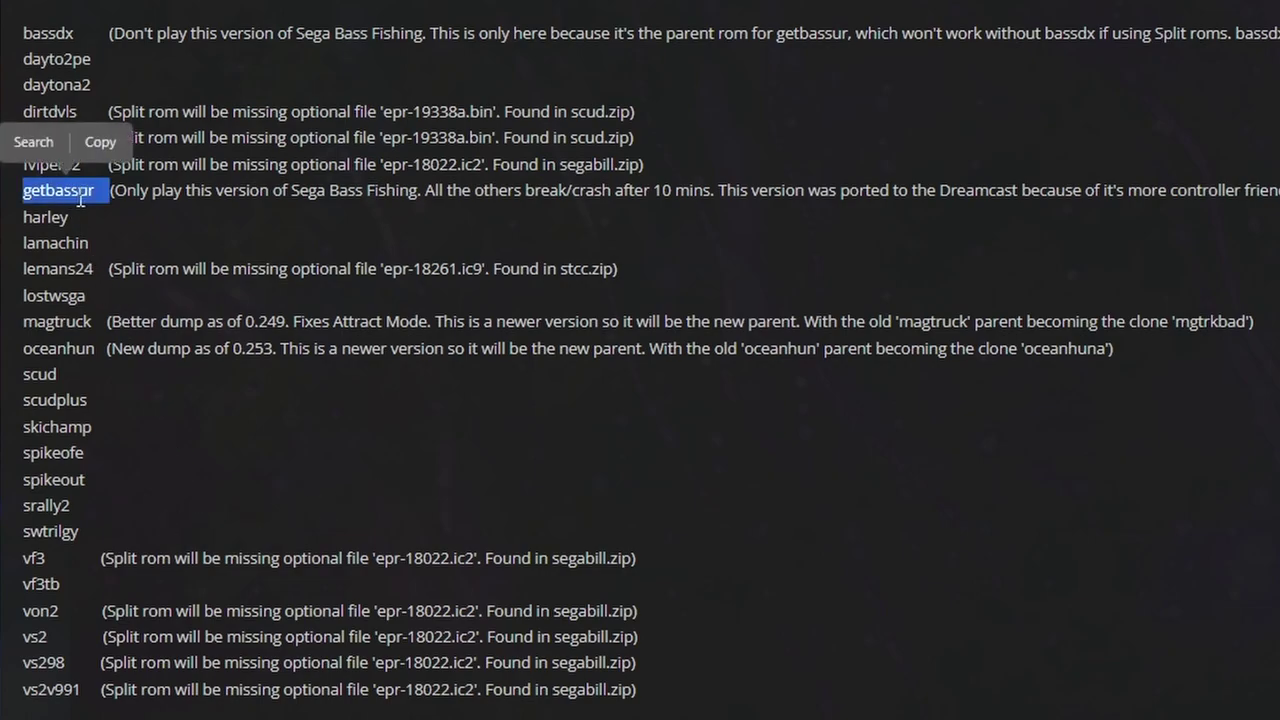
{"action": "double_click", "coordinate": [57, 33]}
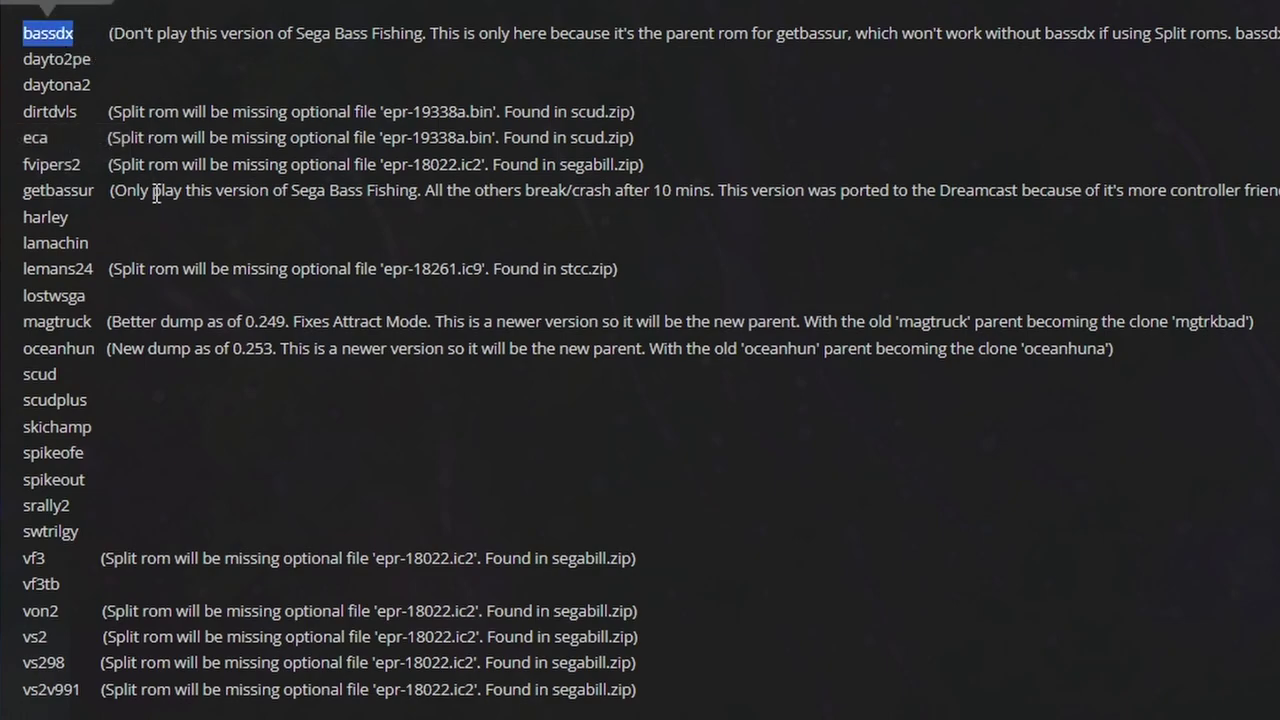
{"action": "left_click", "coordinate": [97, 190]}
{"action": "left_click_drag", "start_coordinate": [97, 190], "coordinate": [27, 197]}
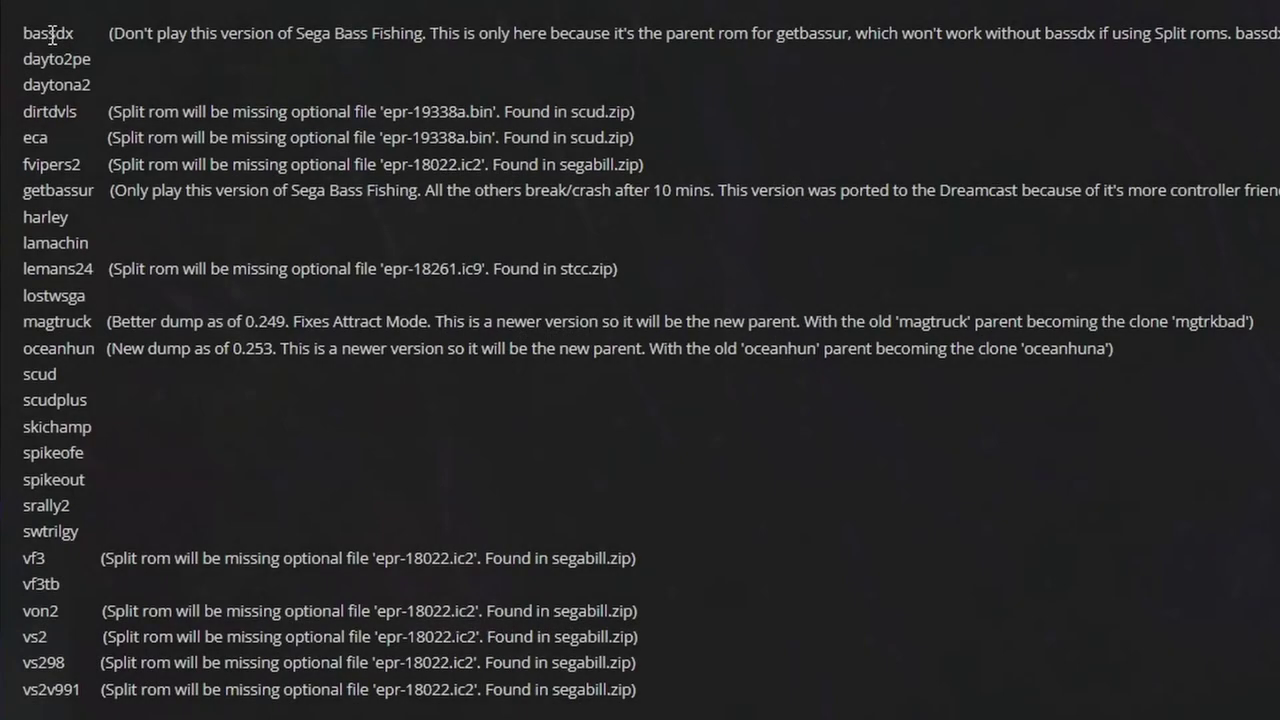
{"action": "double_click", "coordinate": [51, 35]}
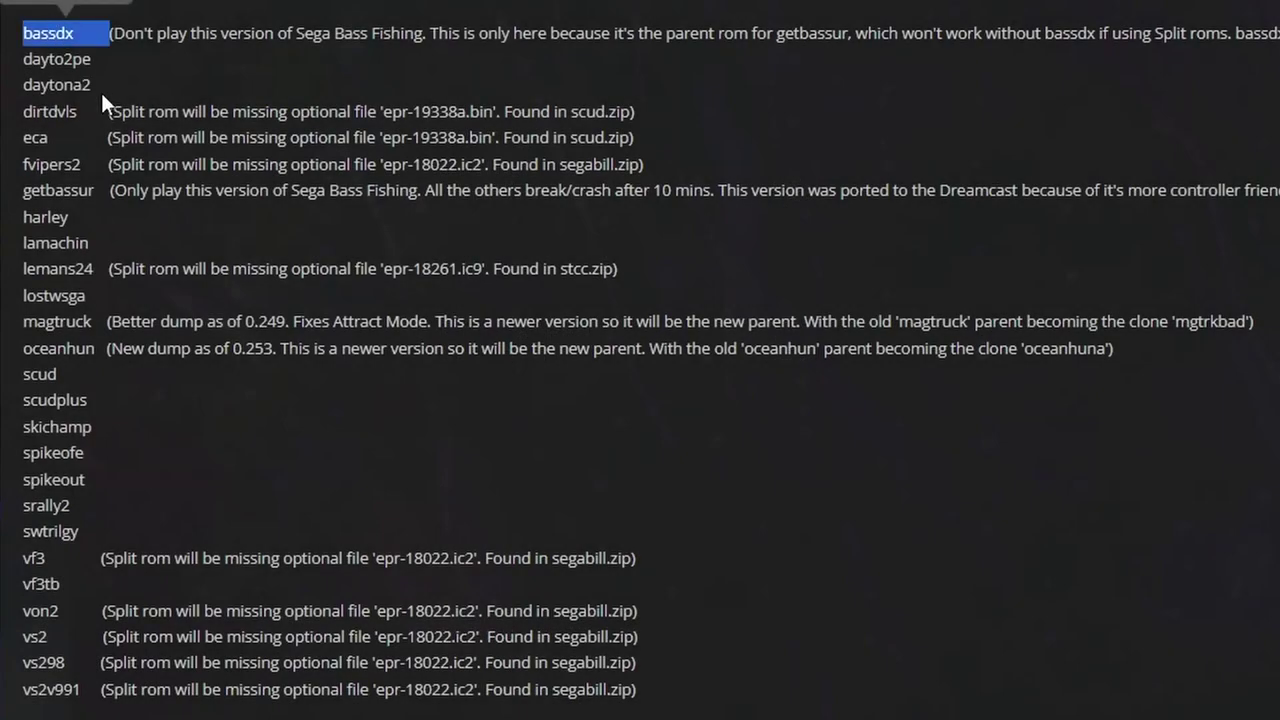
{"action": "double_click", "coordinate": [90, 190]}
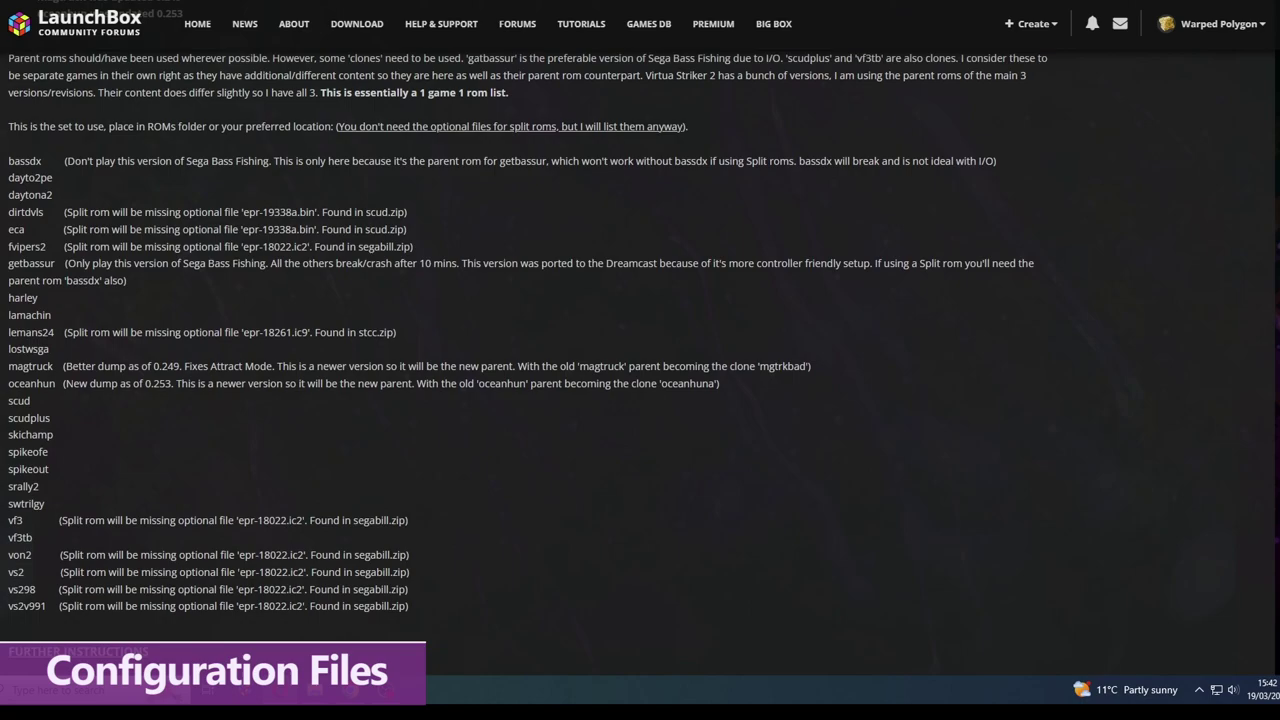
- Open the list of downloadable configuration files from the LaunchBox forum page
{"action": "scroll", "coordinate": [640, 360], "scroll_direction": "up", "scroll_amount": 15}
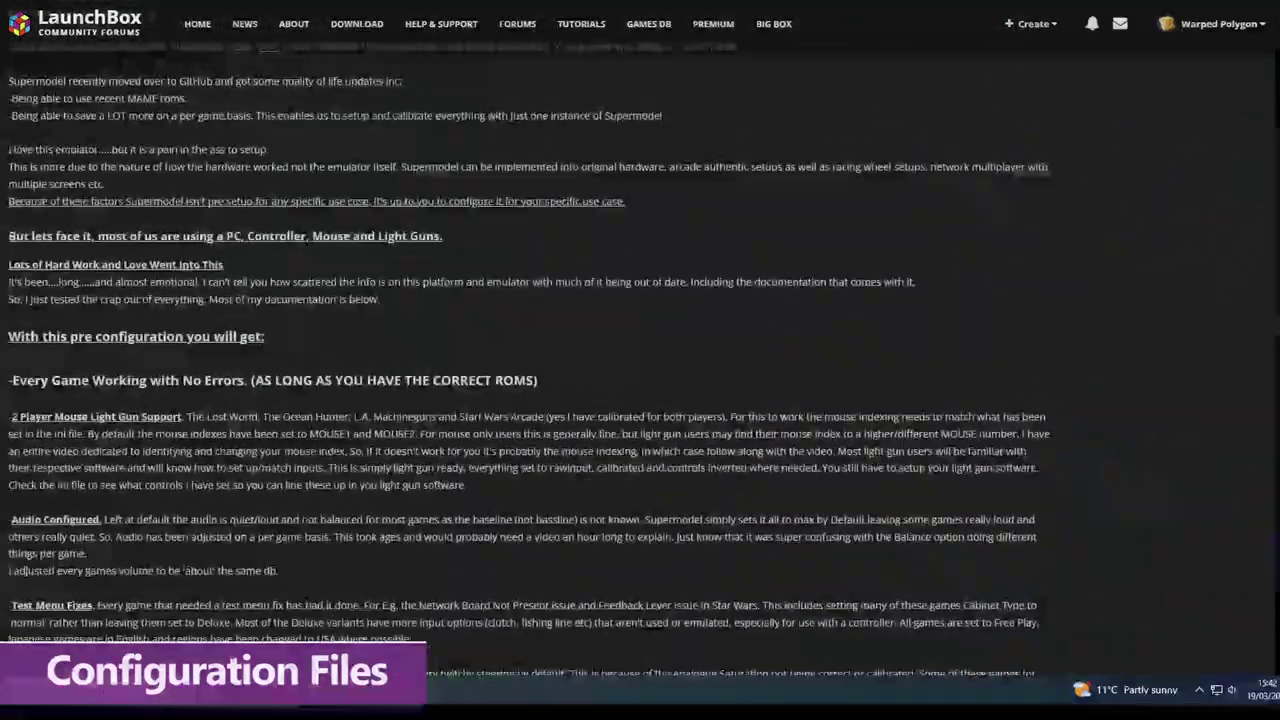
{"action": "scroll", "coordinate": [640, 360], "scroll_direction": "up", "scroll_amount": 2}
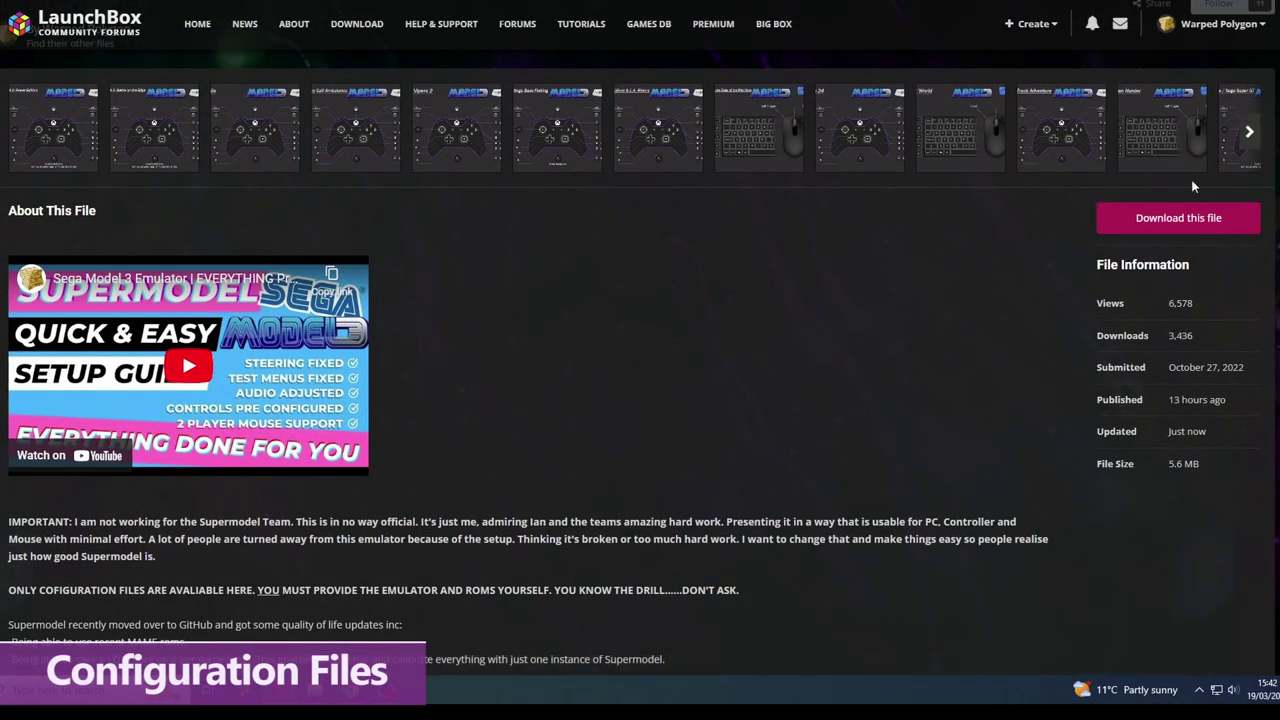
{"action": "left_click", "coordinate": [1178, 222]}
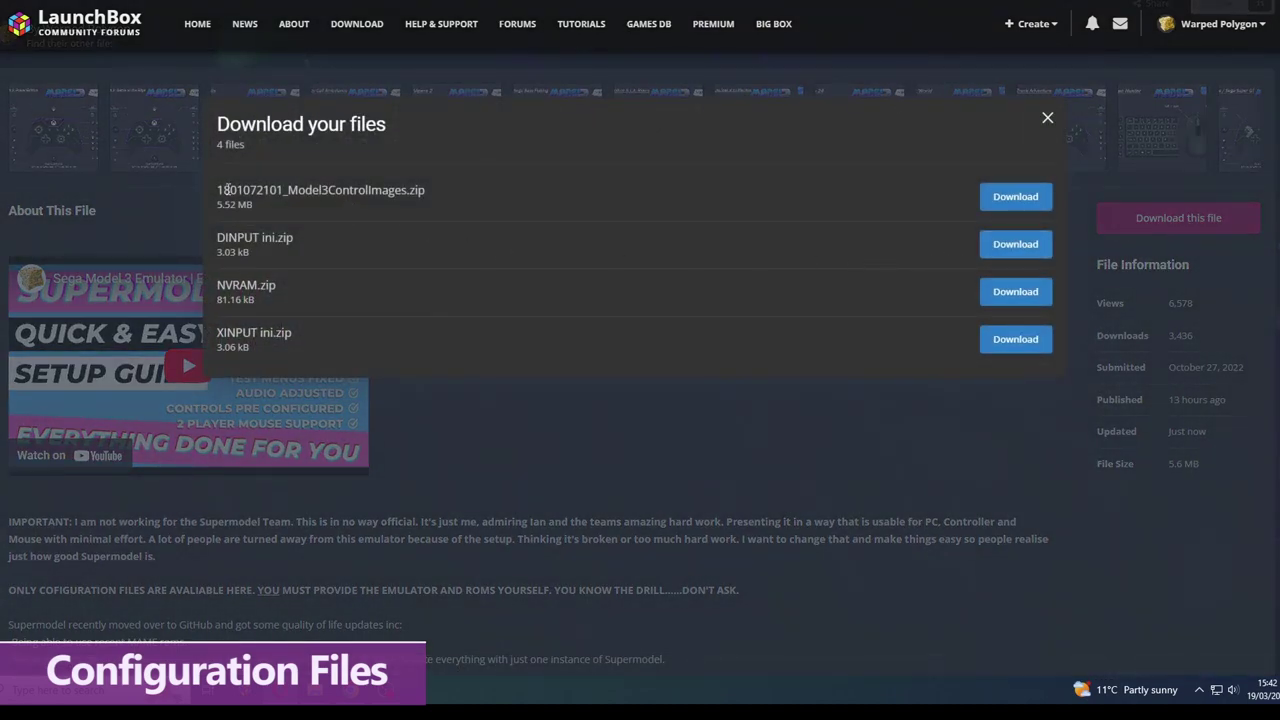
- Examine the control images, NVRAM, XINPUT ini and DINPUT ini archives offered for download
{"action": "left_click_drag", "start_coordinate": [216, 190], "coordinate": [430, 194]}
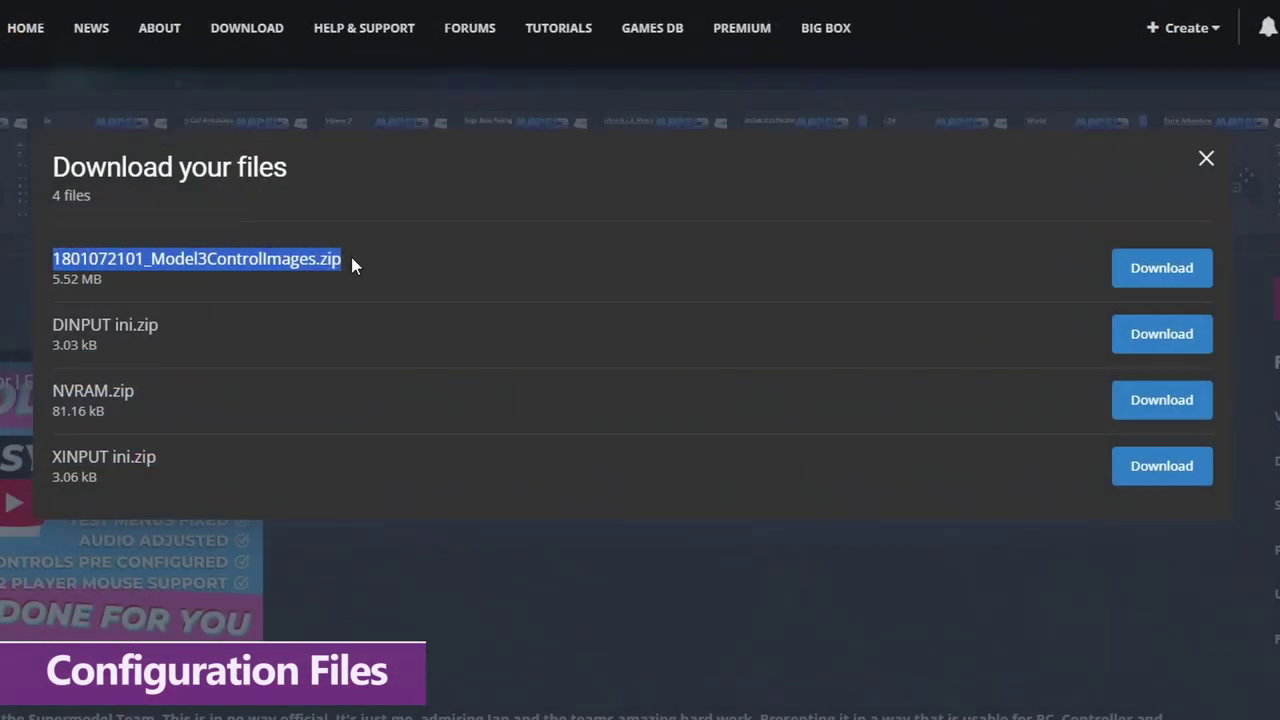
{"action": "left_click", "coordinate": [352, 263]}
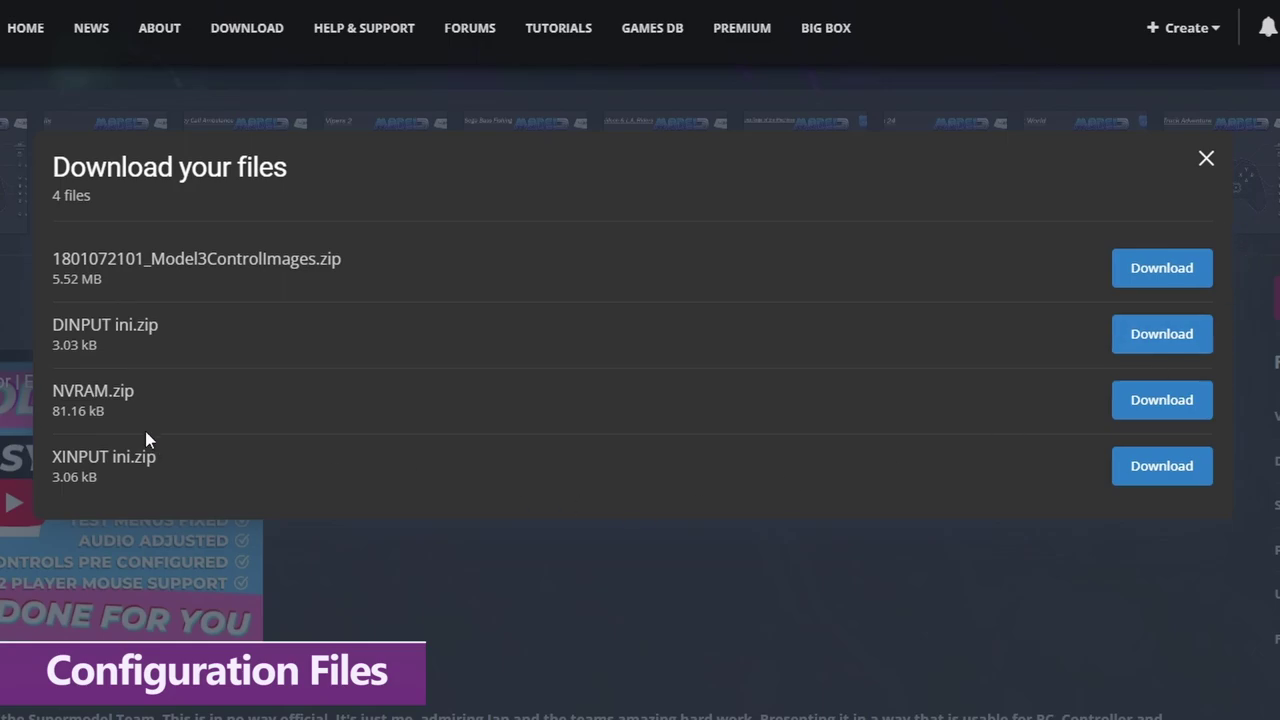
{"action": "left_click_drag", "start_coordinate": [57, 390], "coordinate": [139, 385]}
{"action": "left_click", "coordinate": [139, 385]}
{"action": "left_click_drag", "start_coordinate": [58, 458], "coordinate": [120, 461]}
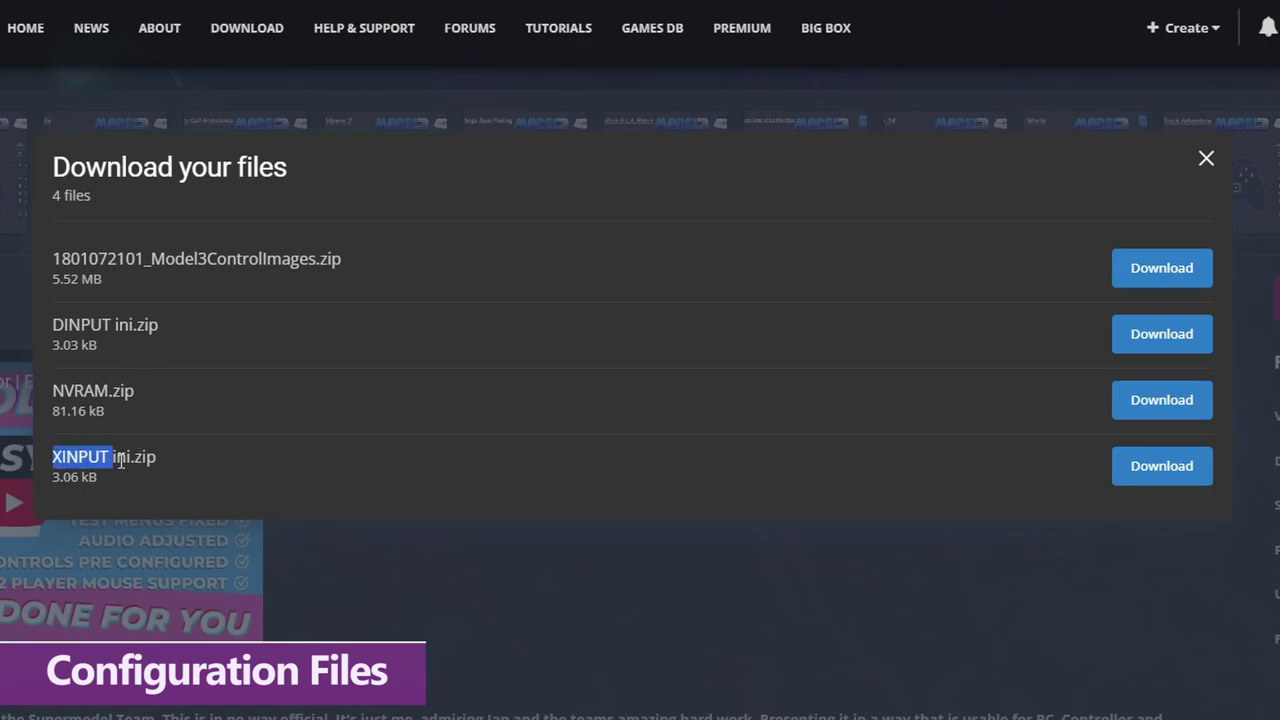
{"action": "left_click", "coordinate": [161, 472]}
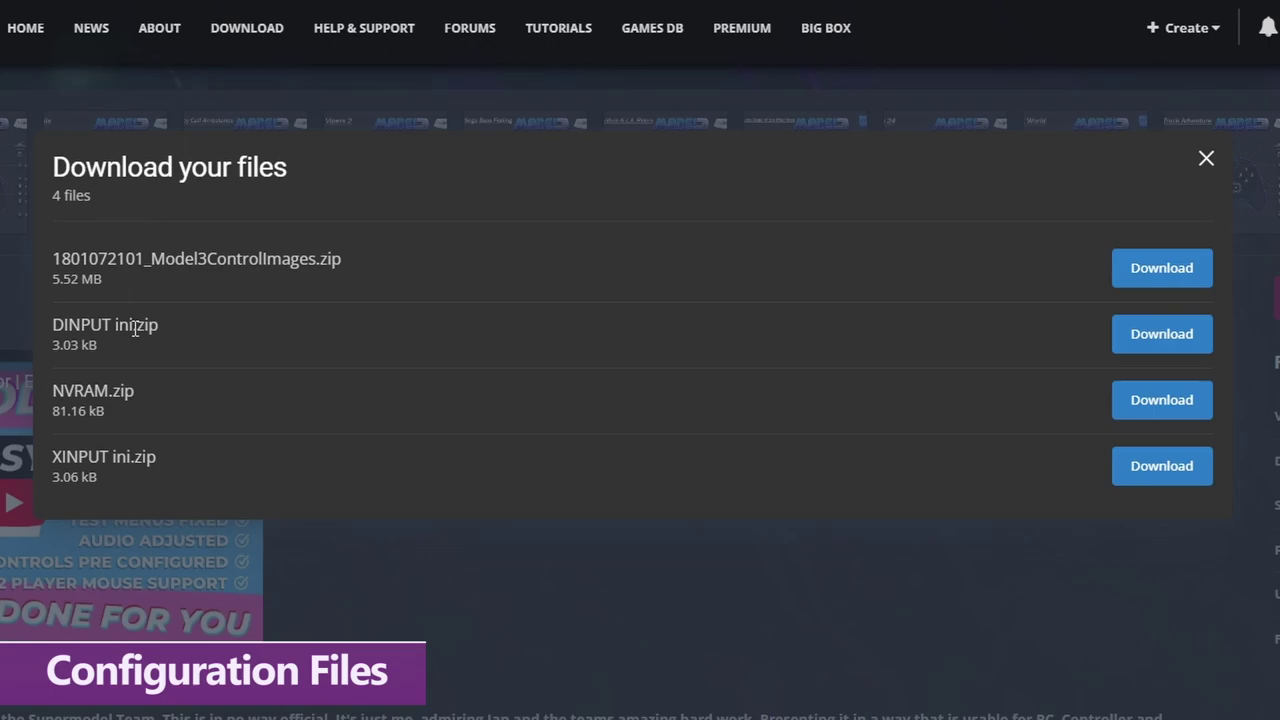
{"action": "left_click_drag", "start_coordinate": [162, 324], "coordinate": [55, 333]}
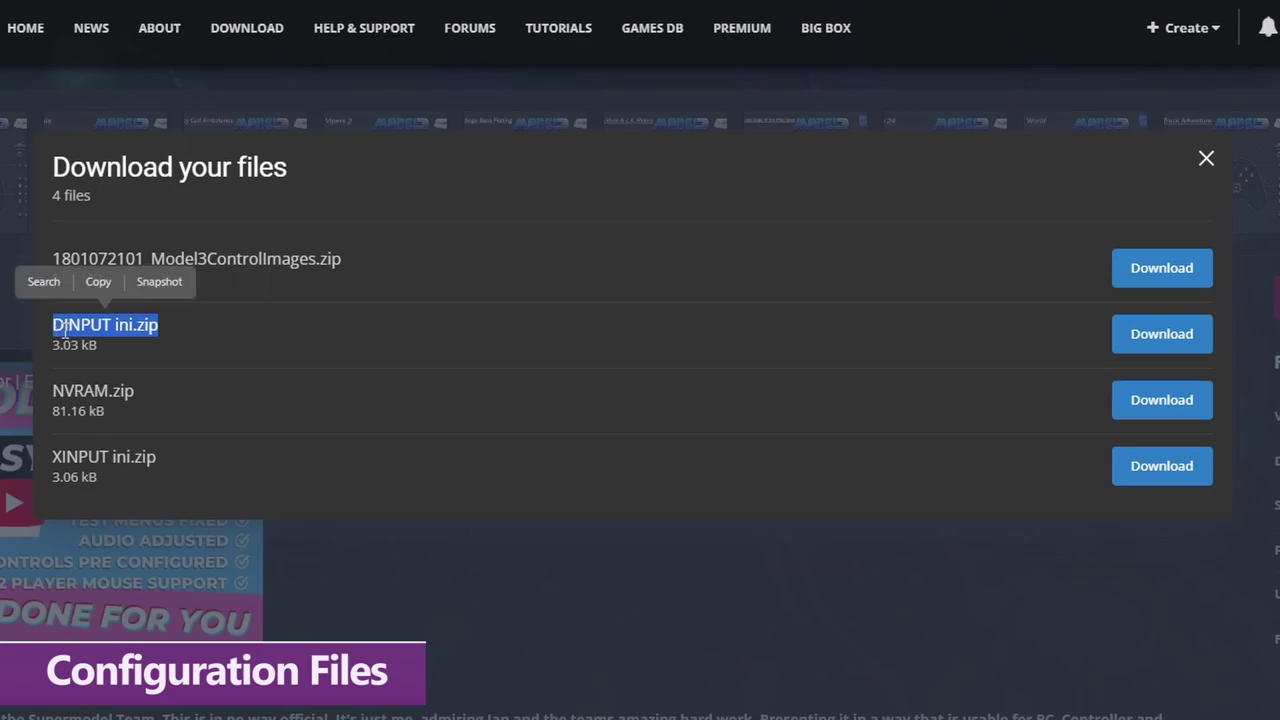
{"action": "left_click", "coordinate": [98, 321]}
{"action": "scroll", "coordinate": [572, 584], "scroll_direction": "down", "scroll_amount": 1}
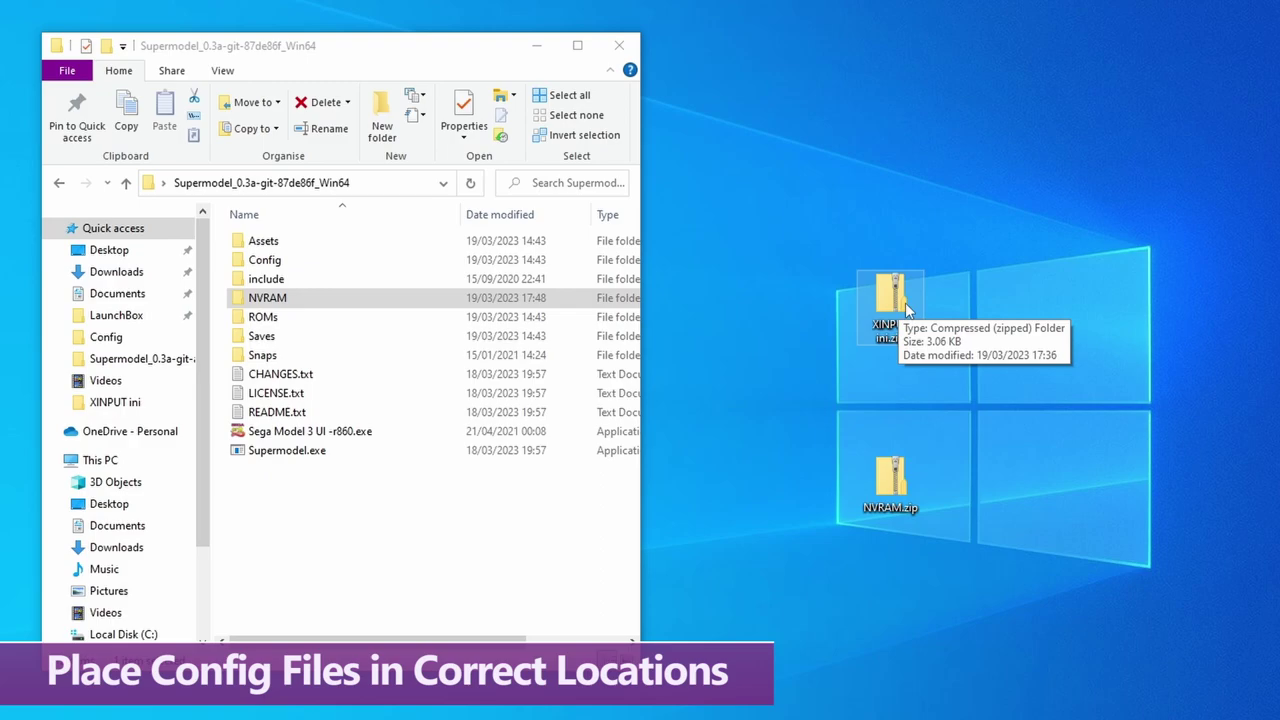
- Copy all the files from NVRAM.zip into the Supermodel NVRAM folder and close the archive
{"action": "left_click", "coordinate": [899, 309]}
{"action": "double_click", "coordinate": [895, 488]}
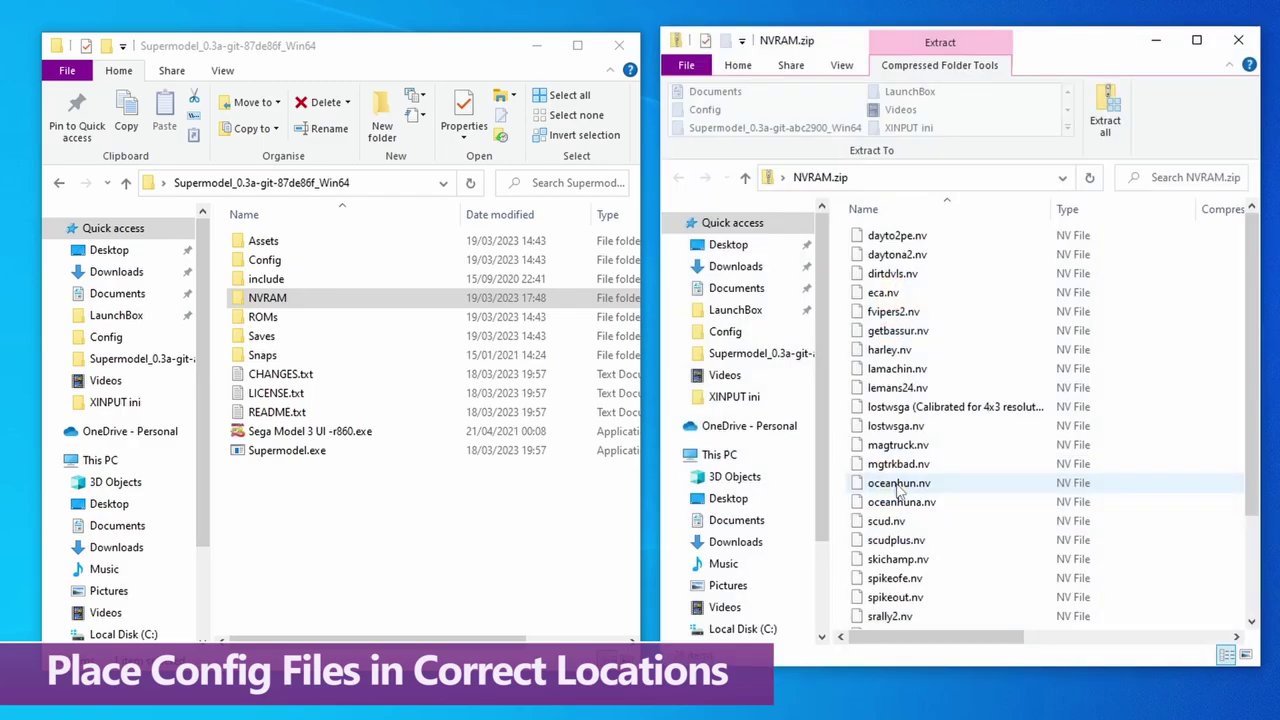
{"action": "left_click", "coordinate": [906, 407]}
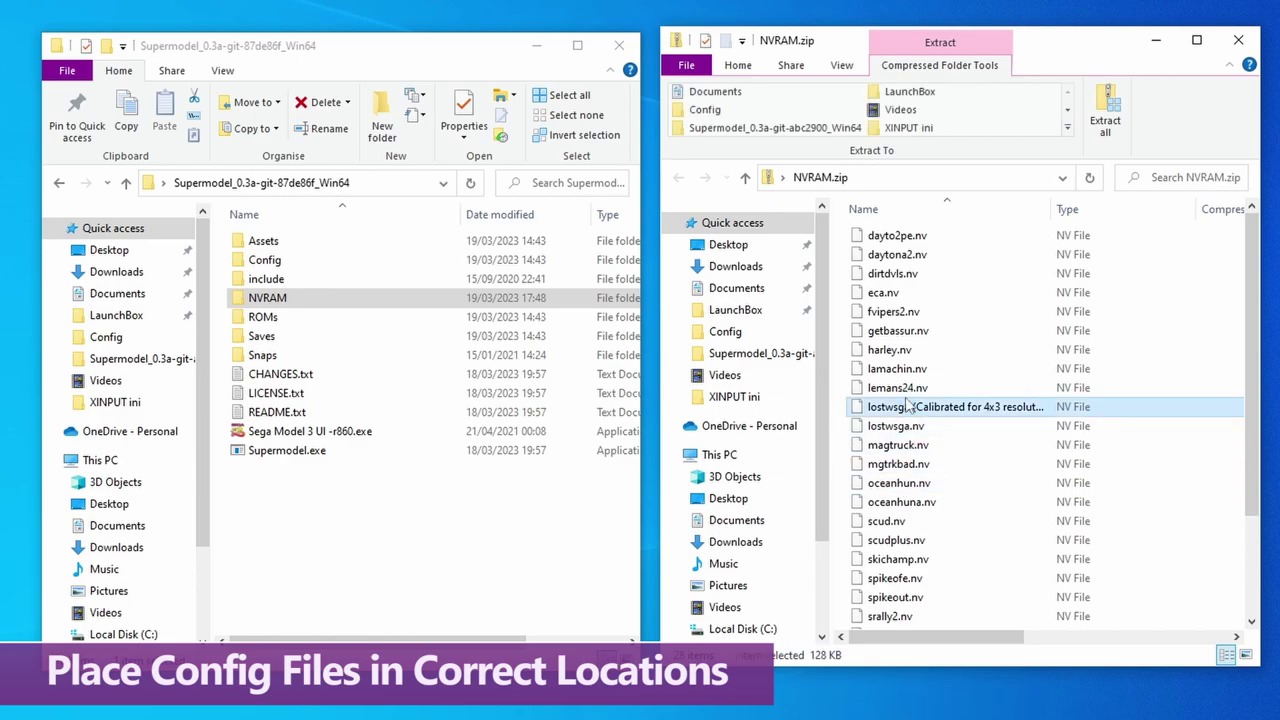
{"action": "key", "text": "ctrl+a"}
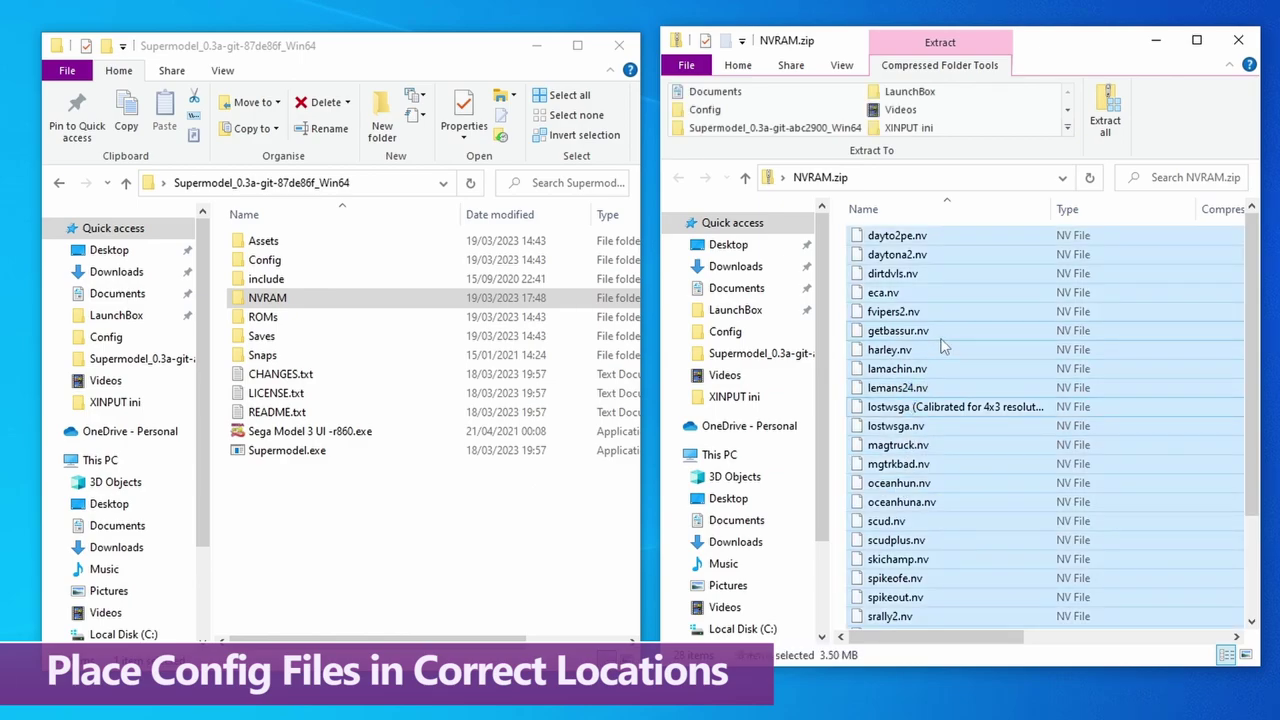
{"action": "left_click_drag", "start_coordinate": [951, 337], "coordinate": [297, 303]}
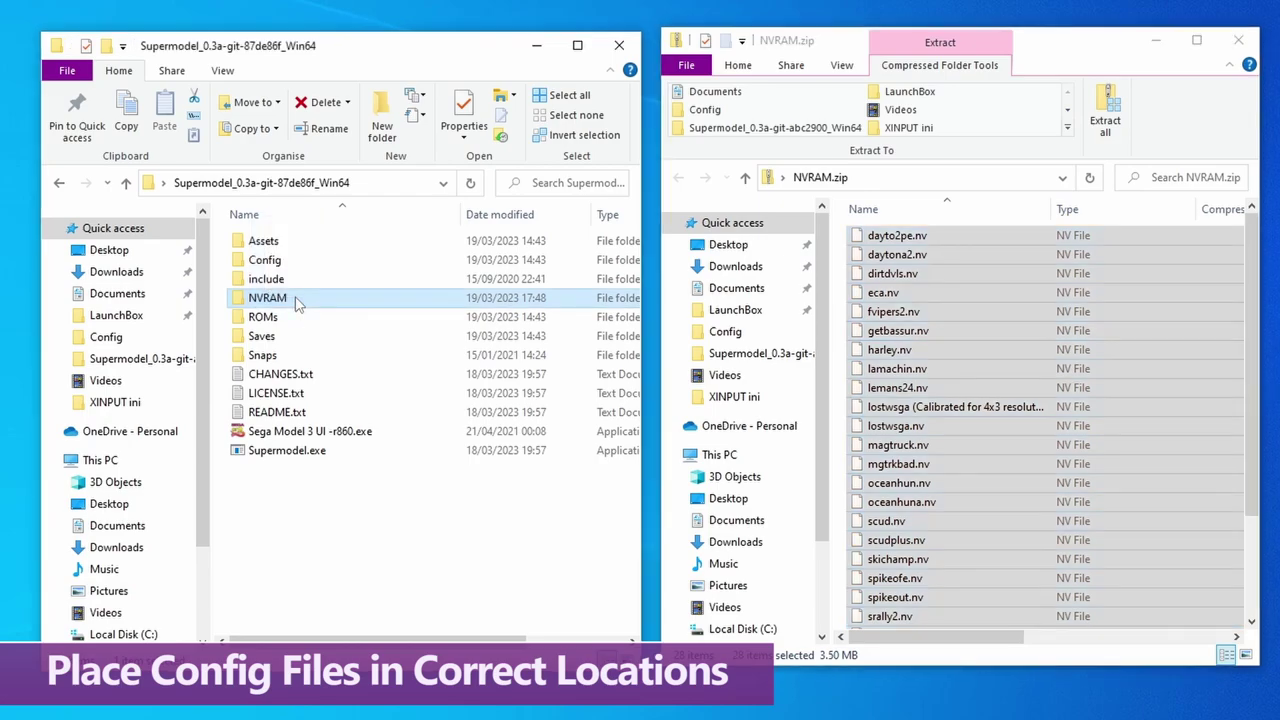
{"action": "left_click", "coordinate": [1238, 44]}
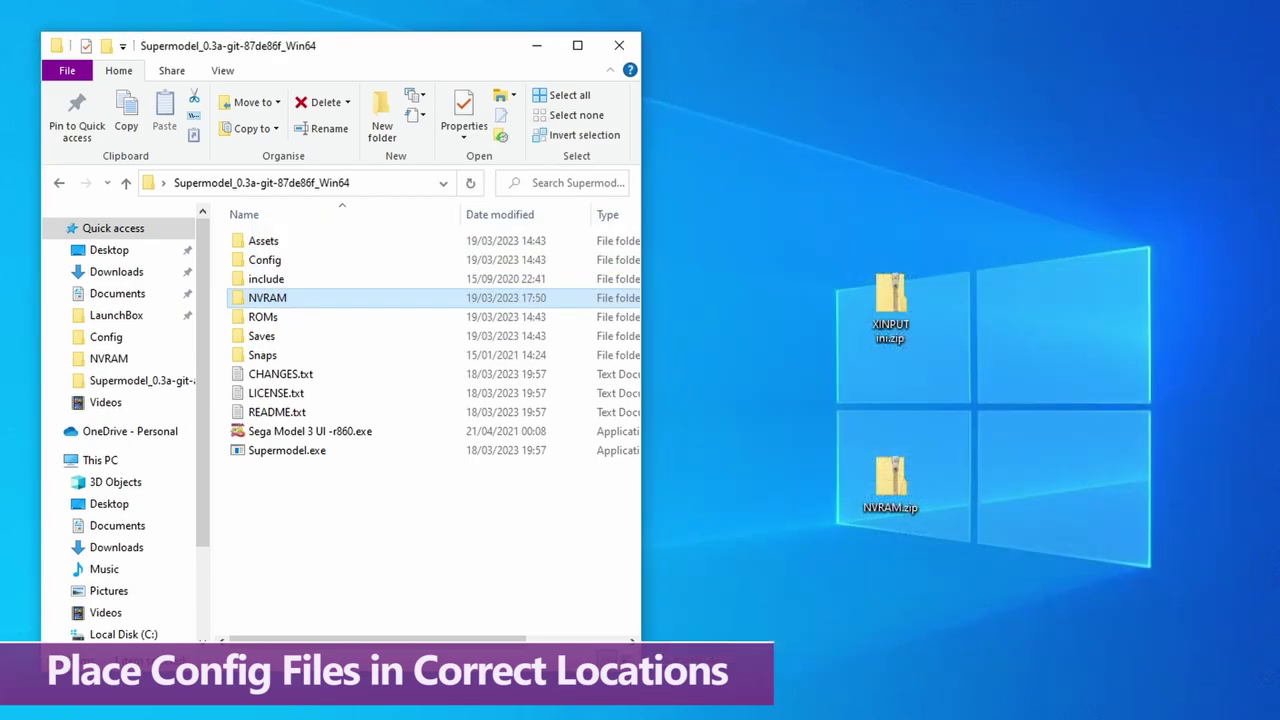
- Copy Supermodel.ini from XINPUT ini.zip into the Supermodel Config folder, replacing the existing file
{"action": "left_click", "coordinate": [890, 305]}
{"action": "double_click", "coordinate": [895, 306]}
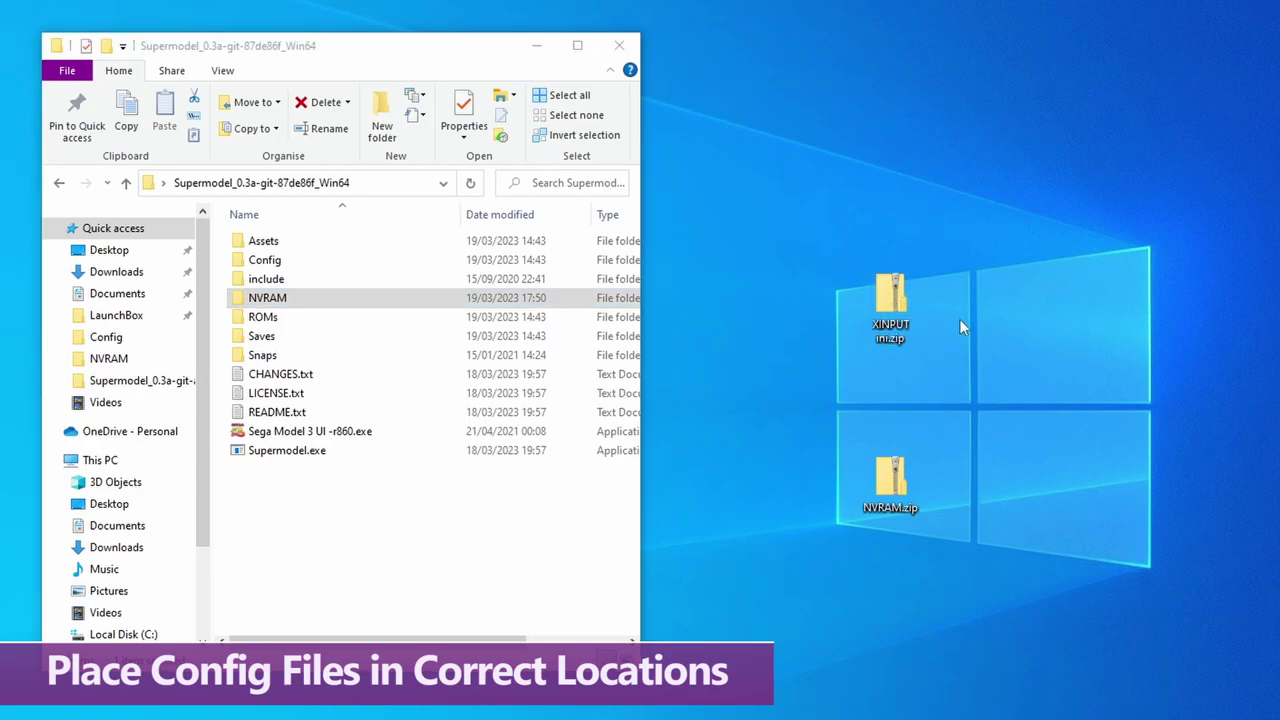
{"action": "left_click", "coordinate": [918, 240]}
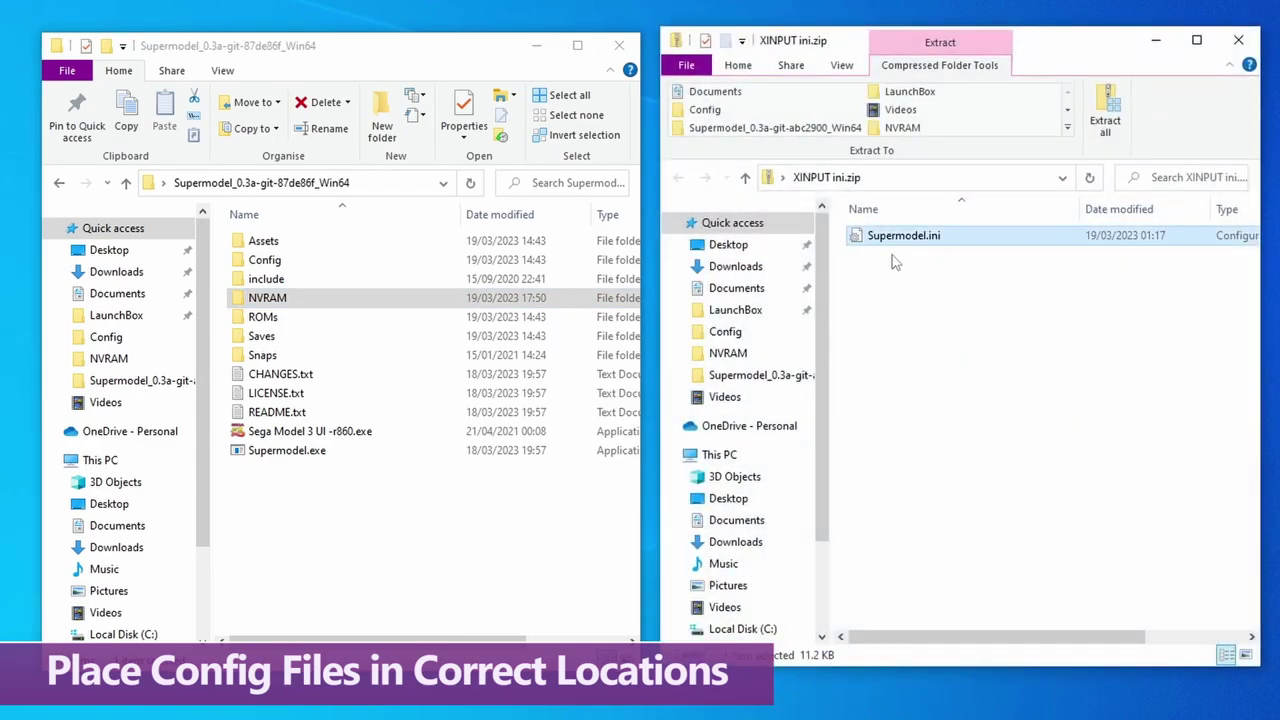
{"action": "left_click_drag", "start_coordinate": [930, 241], "coordinate": [309, 260]}
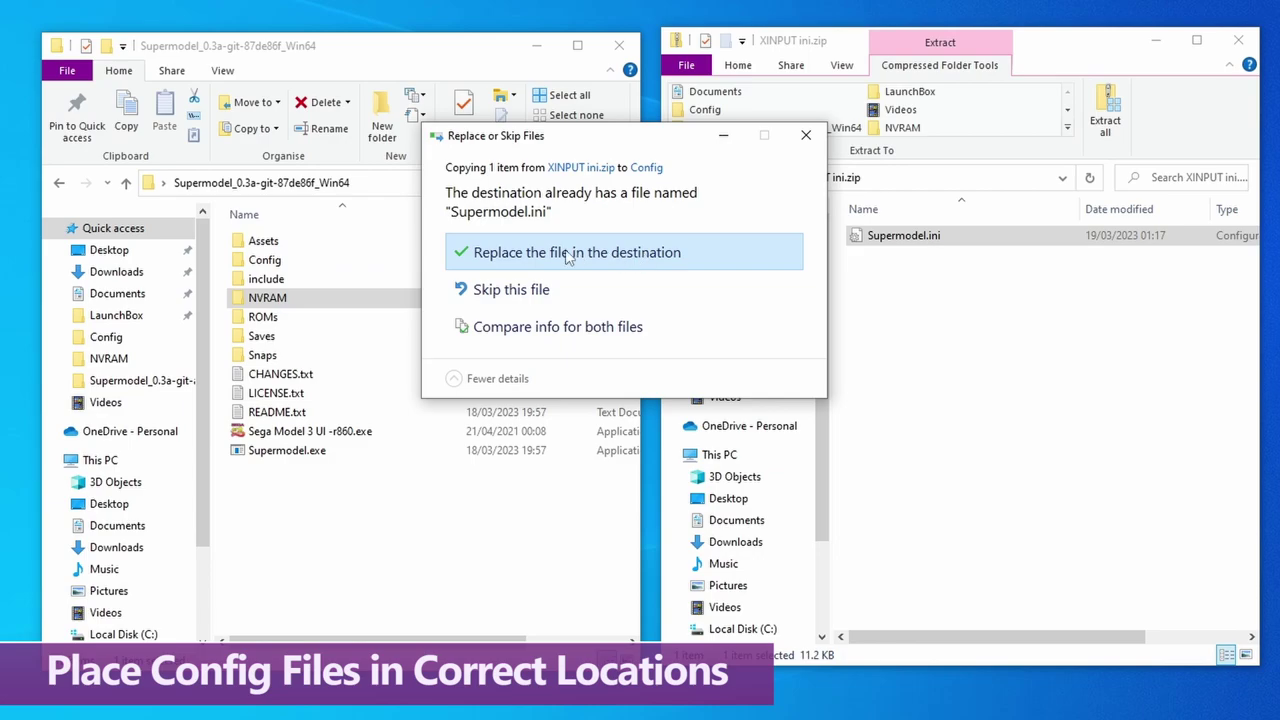
{"action": "left_click", "coordinate": [567, 254]}
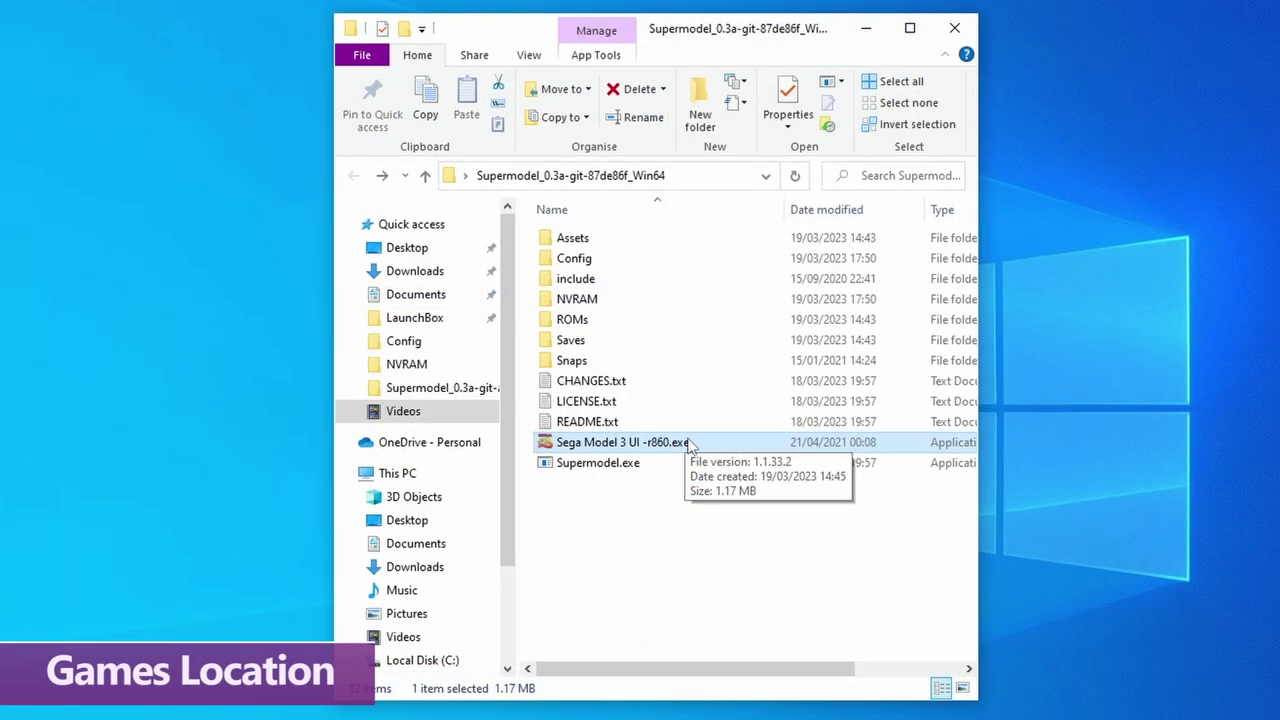
- Launch Sega Model 3 UI -r860.exe and locate the ROMs folder in the Supermodel directory
{"action": "double_click", "coordinate": [628, 447]}
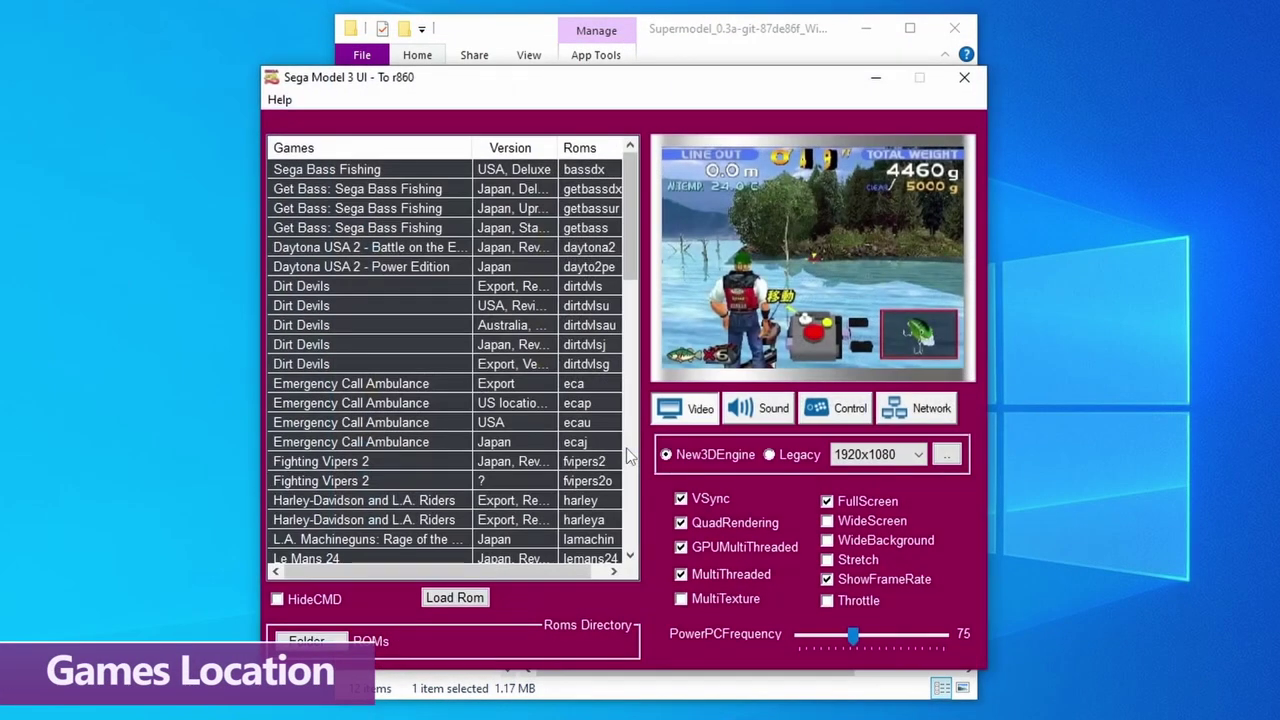
{"action": "left_click", "coordinate": [706, 32]}
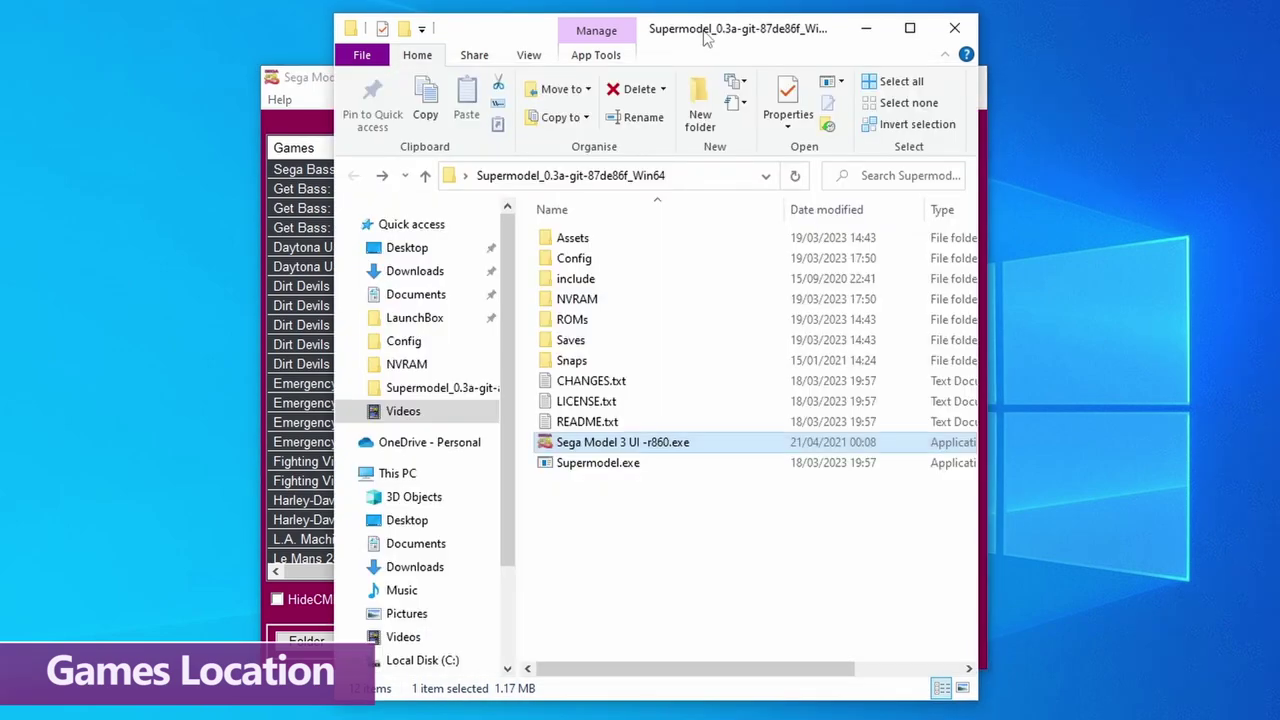
{"action": "left_click", "coordinate": [599, 317]}
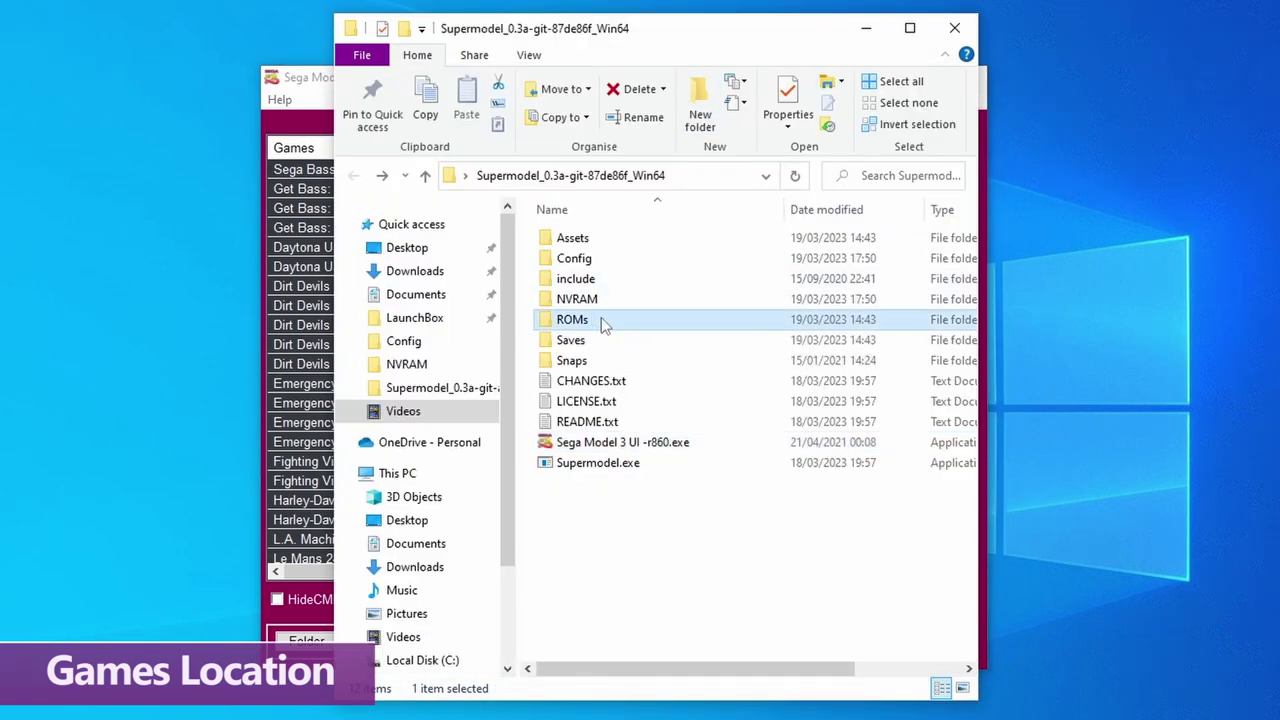
{"action": "left_click", "coordinate": [322, 84]}
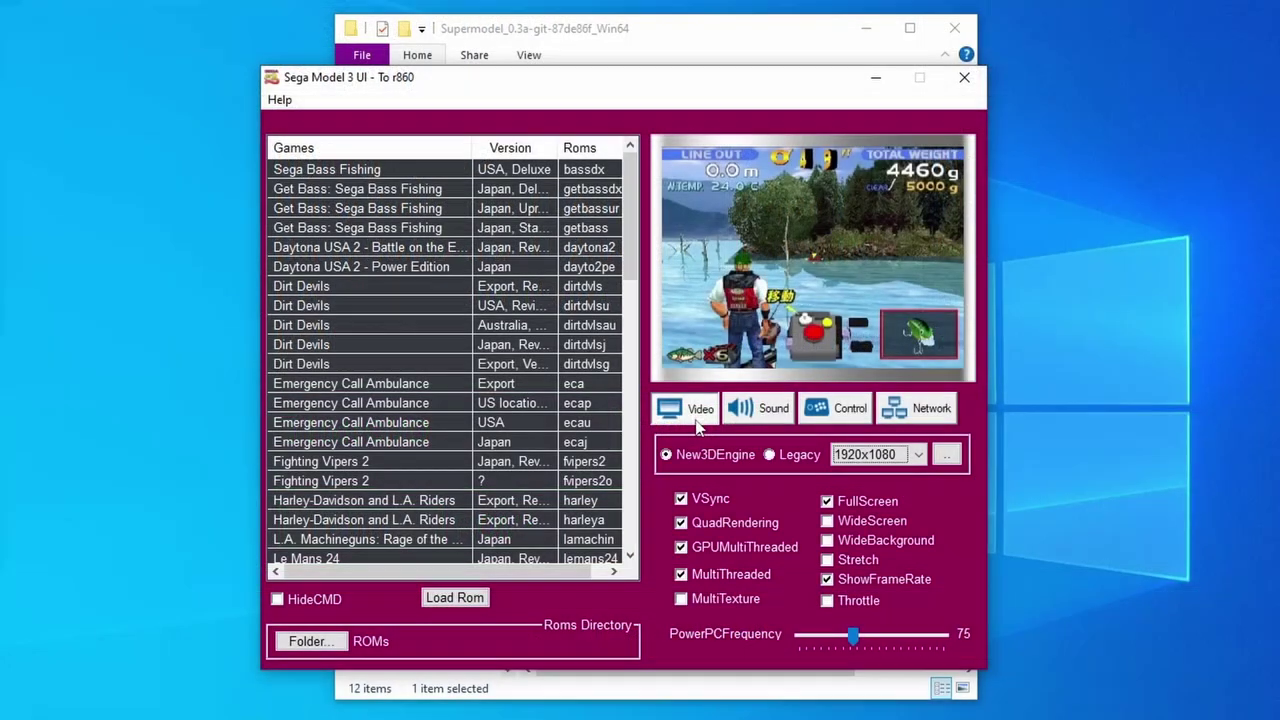
- Review the sound, control, network and video settings, including the list of available resolutions
{"action": "left_click", "coordinate": [760, 410]}
{"action": "left_click", "coordinate": [830, 415]}
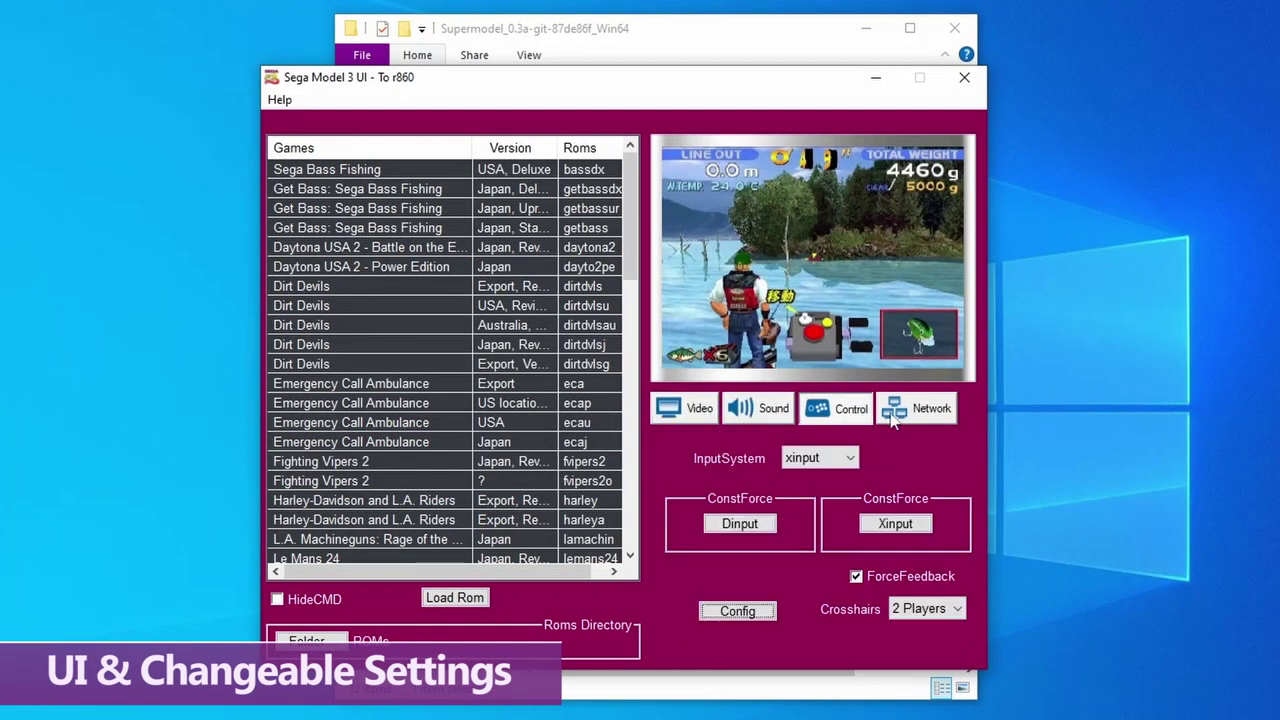
{"action": "left_click", "coordinate": [918, 410]}
{"action": "left_click", "coordinate": [710, 410]}
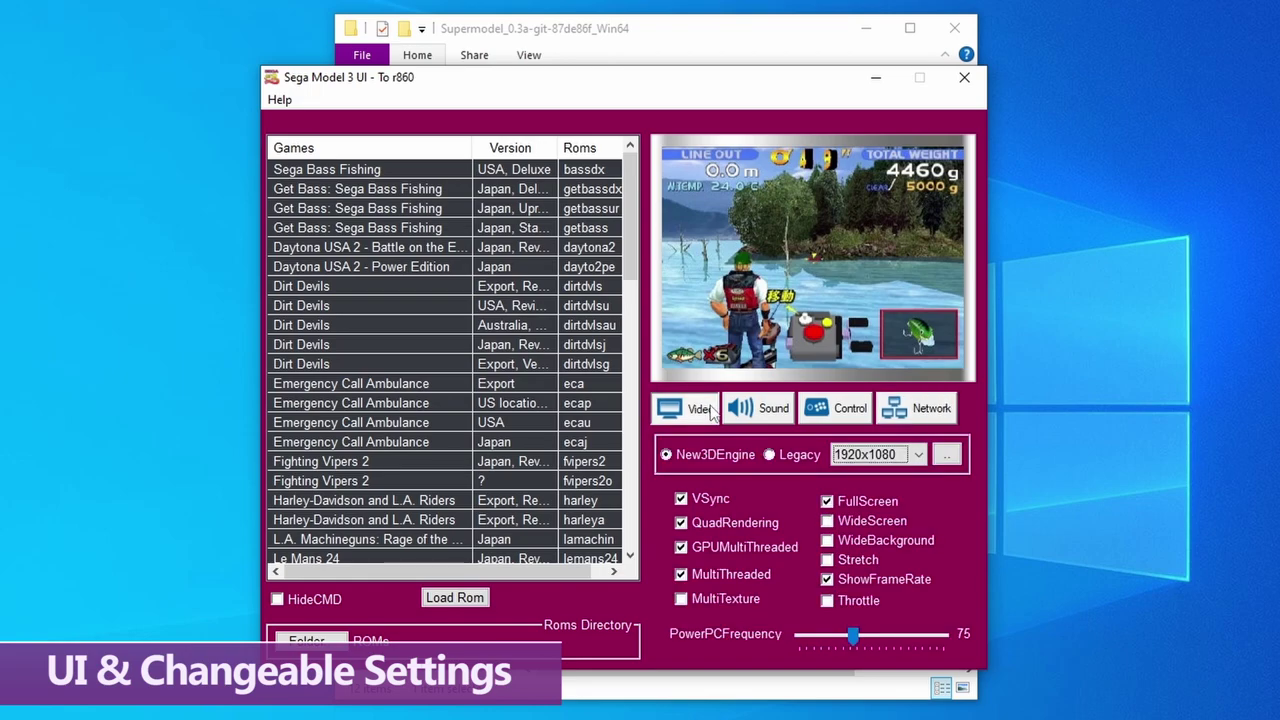
{"action": "left_click", "coordinate": [891, 458]}
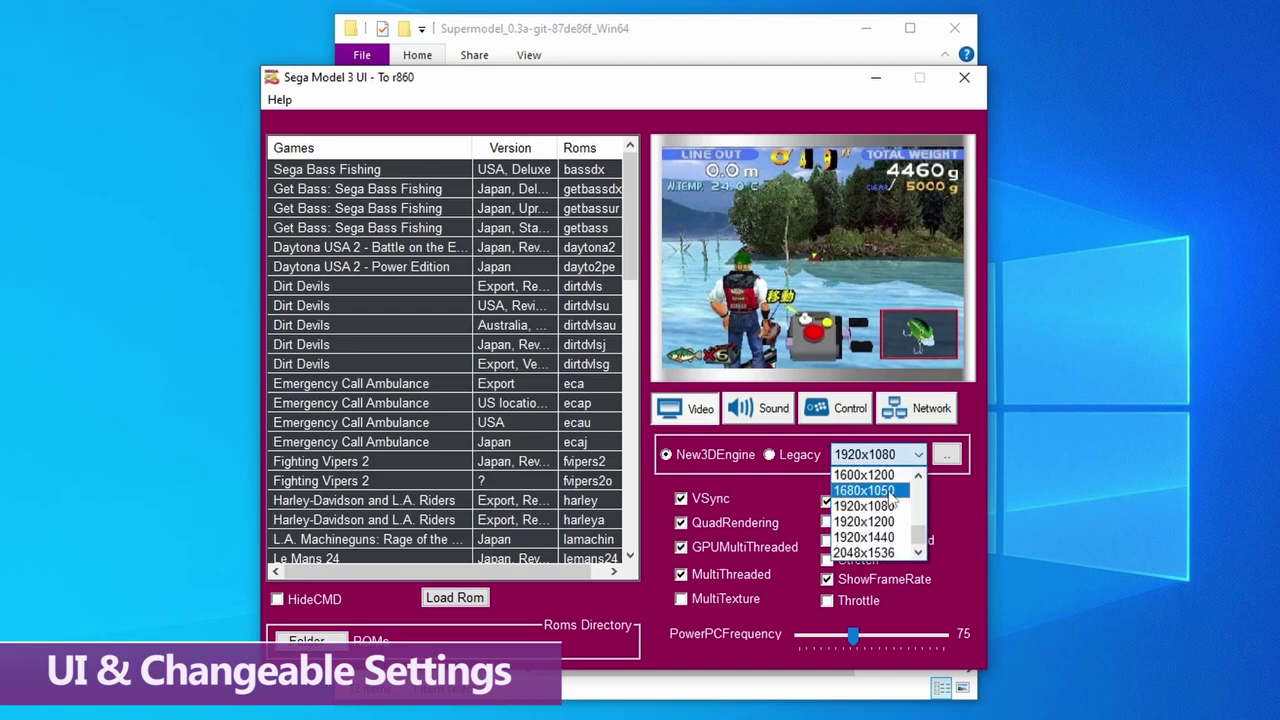
{"action": "left_click", "coordinate": [870, 473]}
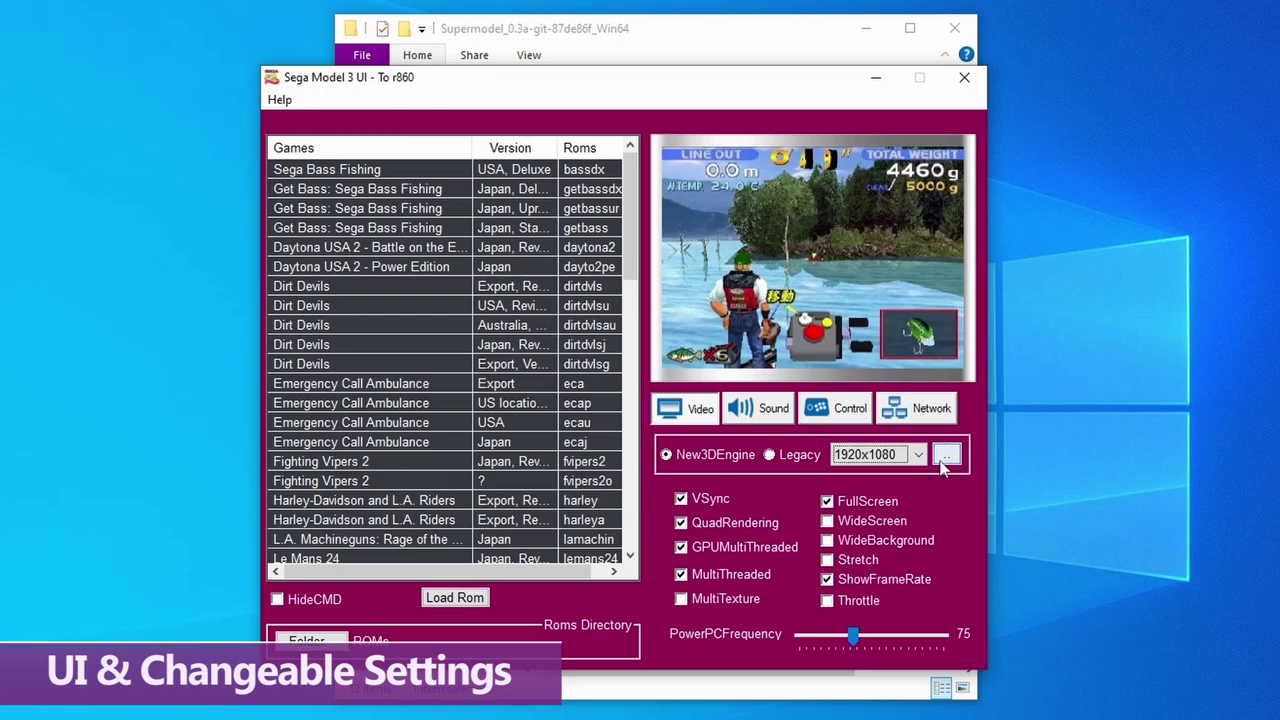
- Enable WideScreen and WideBackground and choose the 1920x1080 resolution
{"action": "left_click", "coordinate": [870, 521]}
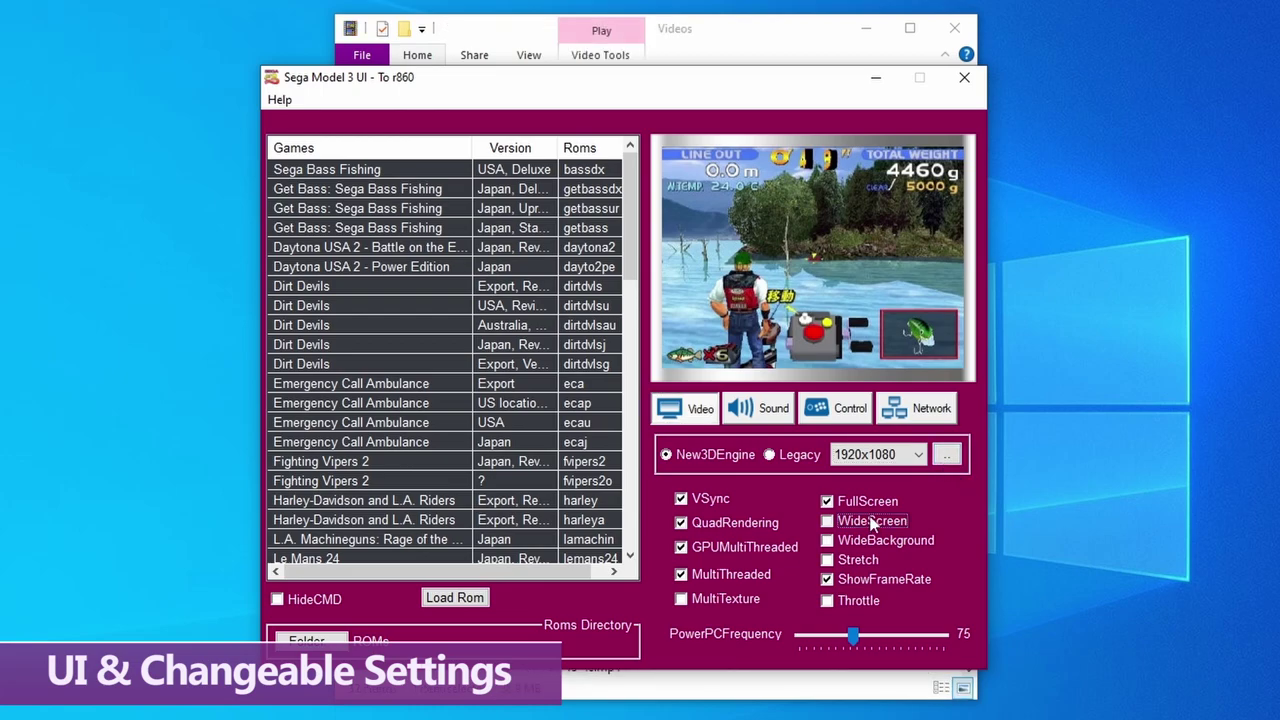
{"action": "left_click", "coordinate": [872, 543]}
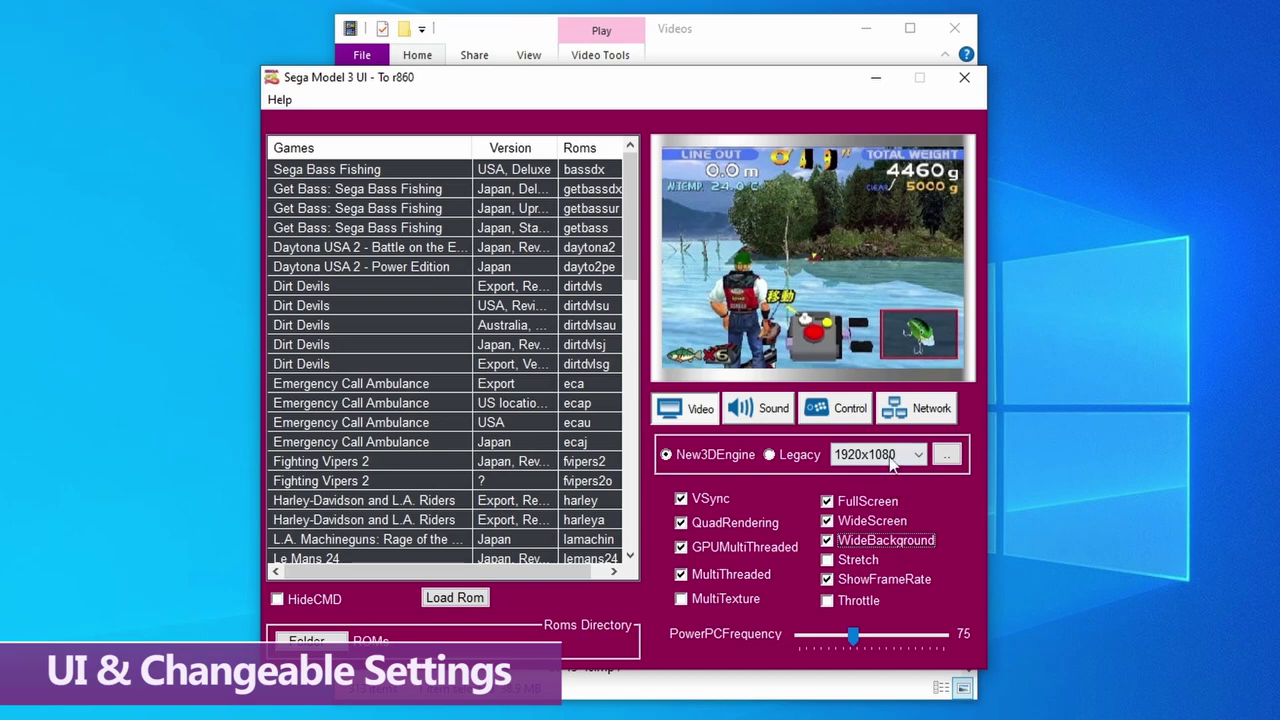
{"action": "left_click", "coordinate": [891, 463]}
{"action": "left_click", "coordinate": [888, 504]}
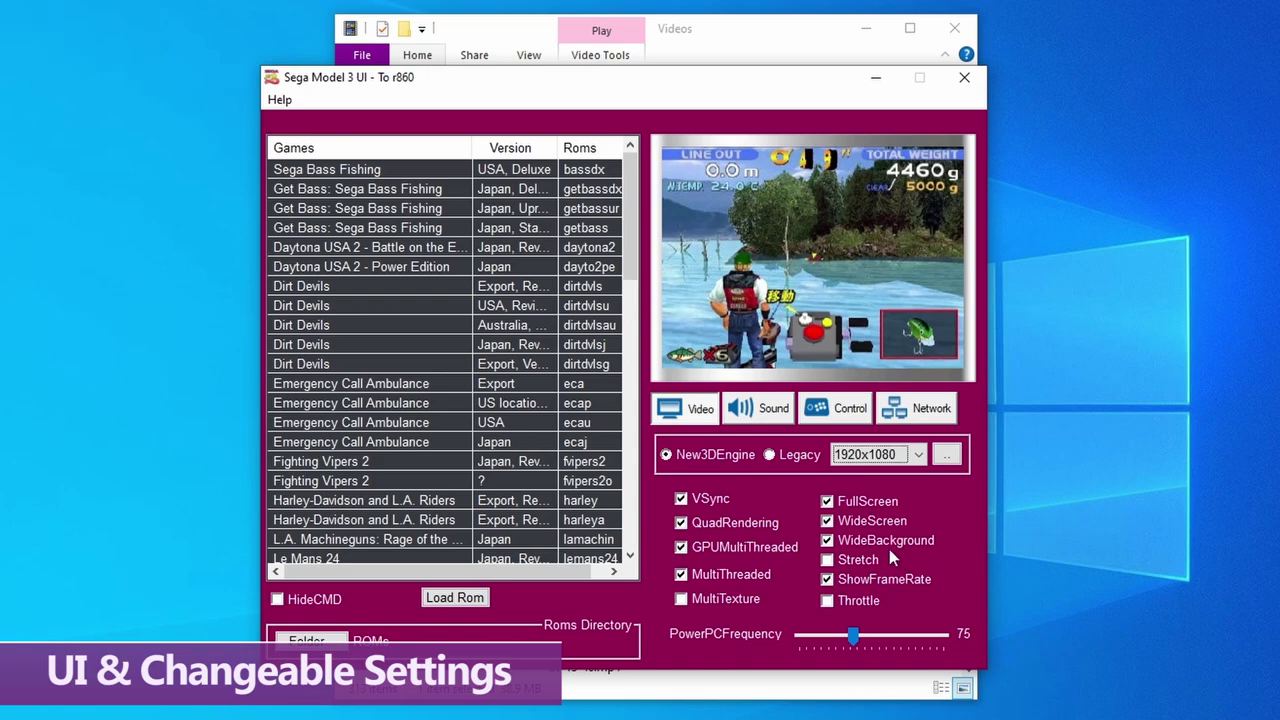
- Turn the WideScreen and WideBackground options off and on again
{"action": "left_click", "coordinate": [870, 521]}
{"action": "left_click", "coordinate": [870, 541]}
{"action": "left_click", "coordinate": [871, 523]}
{"action": "left_click", "coordinate": [870, 541]}
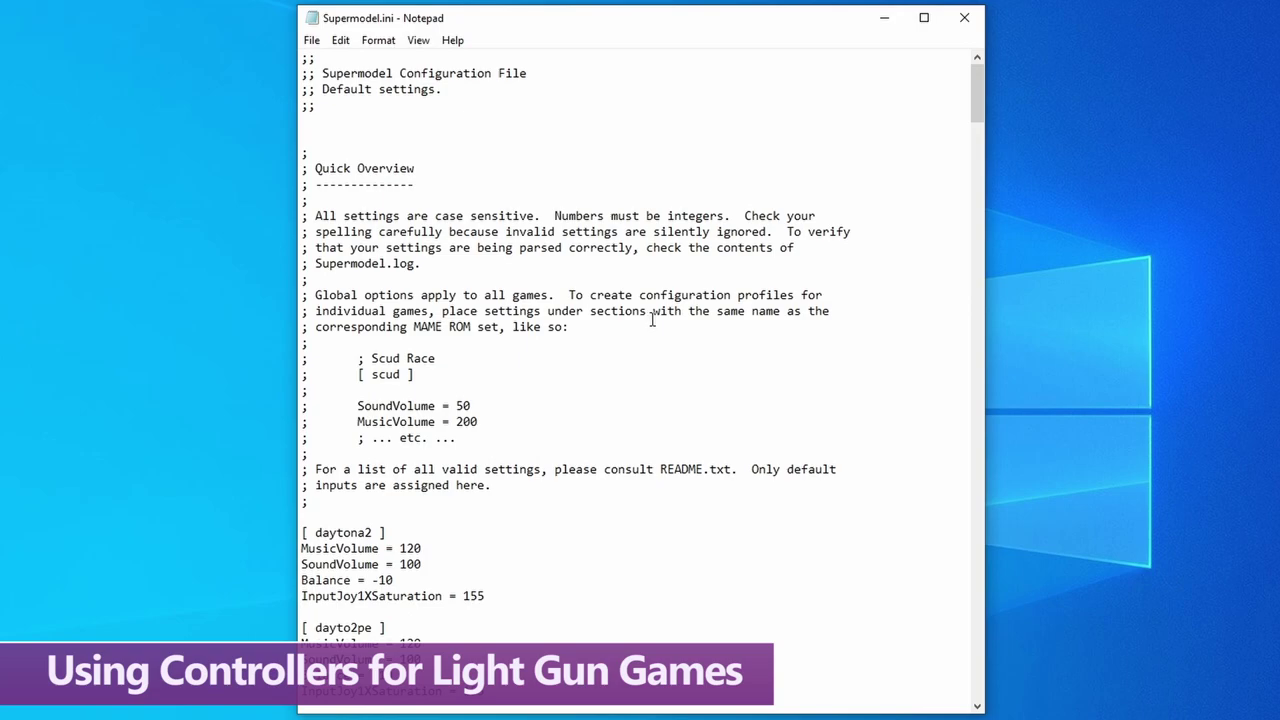
- Find the analog joystick (Star Wars Trilogy) and analog guns (Ocean Hunter, LA Machineguns) sections in Supermodel.ini
{"action": "left_click_drag", "start_coordinate": [977, 110], "coordinate": [970, 543]}
{"action": "left_click_drag", "start_coordinate": [350, 105], "coordinate": [521, 120]}
{"action": "left_click", "coordinate": [521, 120]}
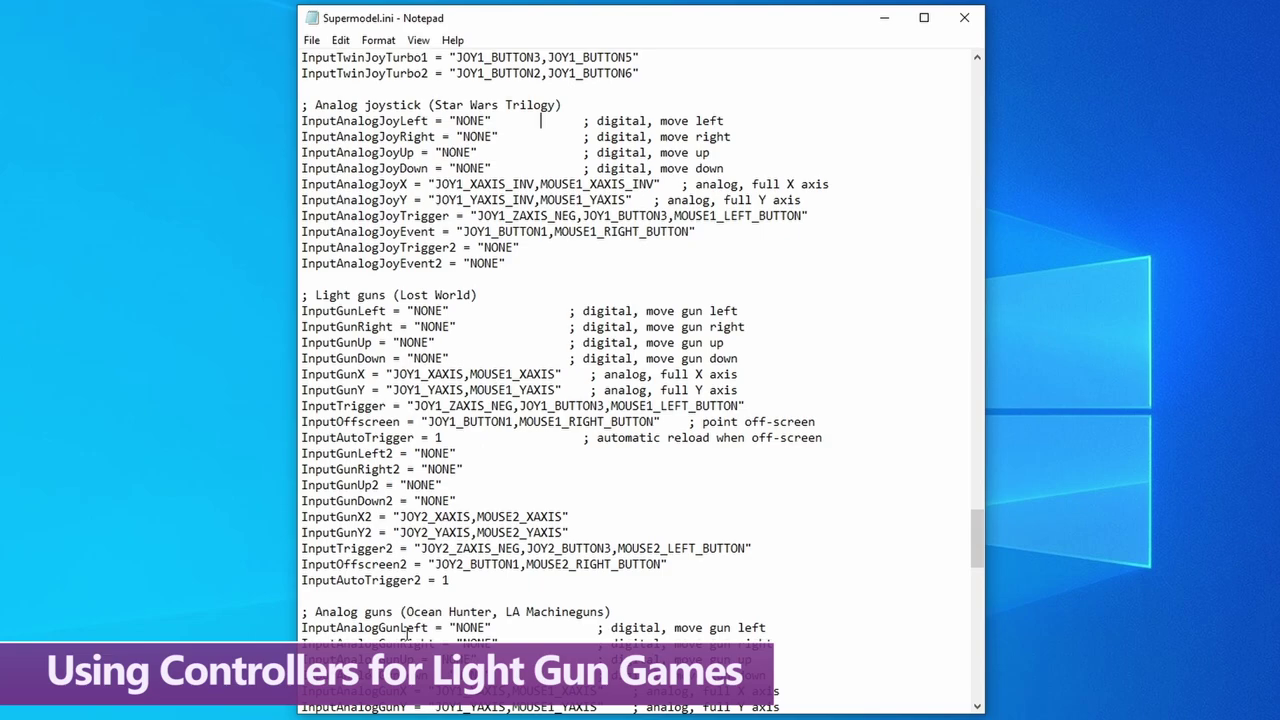
{"action": "left_click_drag", "start_coordinate": [404, 611], "coordinate": [626, 610]}
{"action": "left_click", "coordinate": [624, 610]}
- Examine the mouse axis assignments on the InputAnalogJoyX and InputAnalogJoyY lines
{"action": "left_click_drag", "start_coordinate": [541, 186], "coordinate": [656, 189]}
{"action": "left_click", "coordinate": [618, 188]}
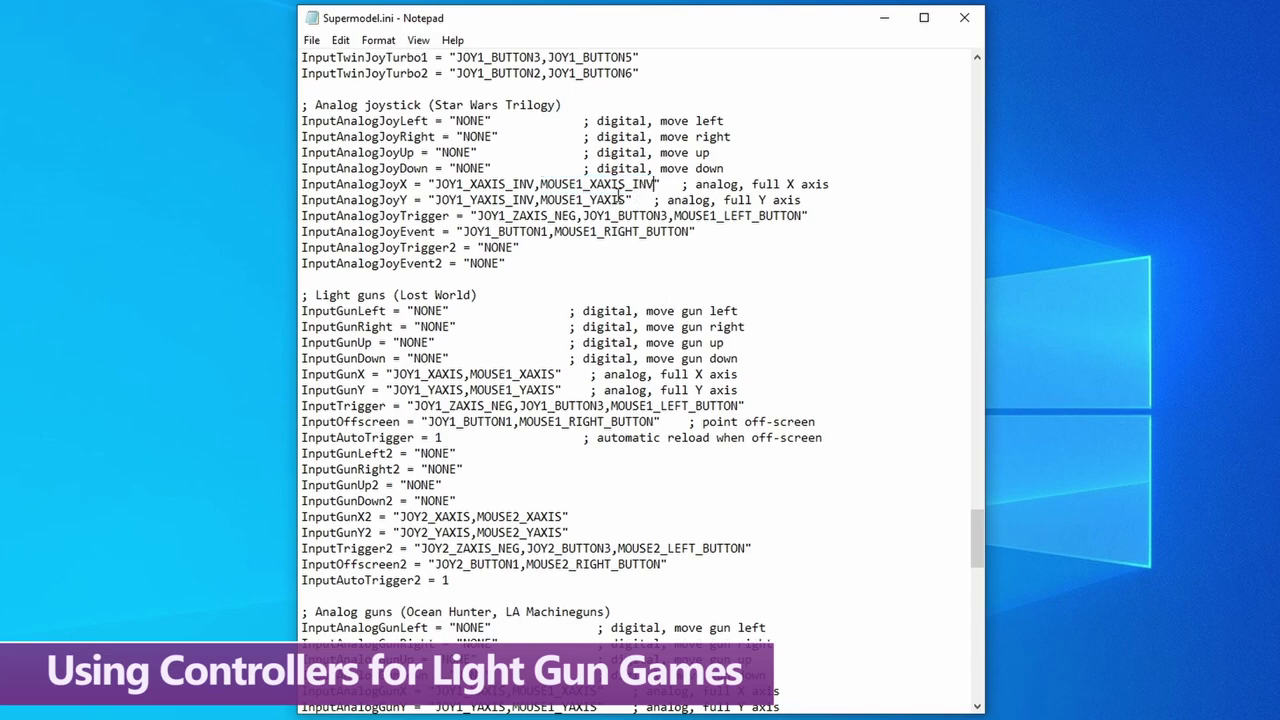
{"action": "left_click_drag", "start_coordinate": [541, 186], "coordinate": [596, 200]}
{"action": "left_click", "coordinate": [548, 200]}
{"action": "left_click", "coordinate": [589, 200]}
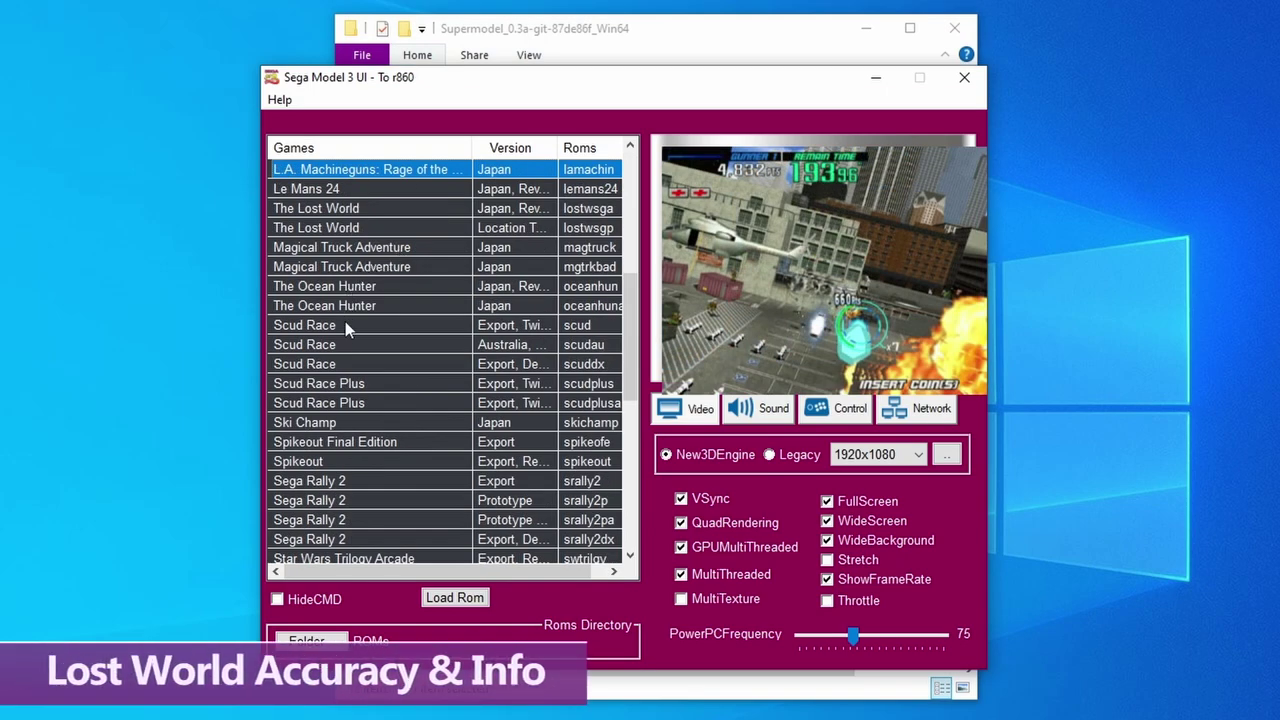
- Look at The Ocean Hunter and Star Wars Trilogy Arcade entries and select The Lost World (lostwsga)
{"action": "left_click", "coordinate": [344, 289]}
{"action": "left_click", "coordinate": [376, 558]}
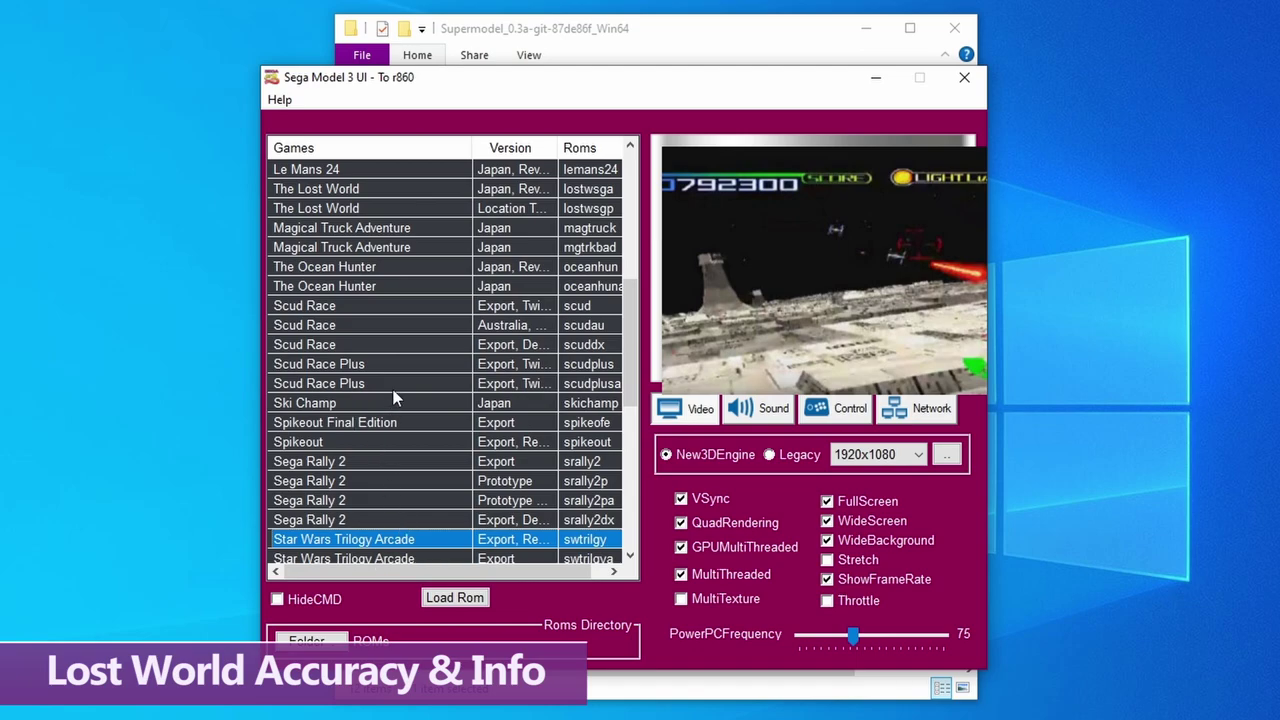
{"action": "left_click", "coordinate": [362, 193]}
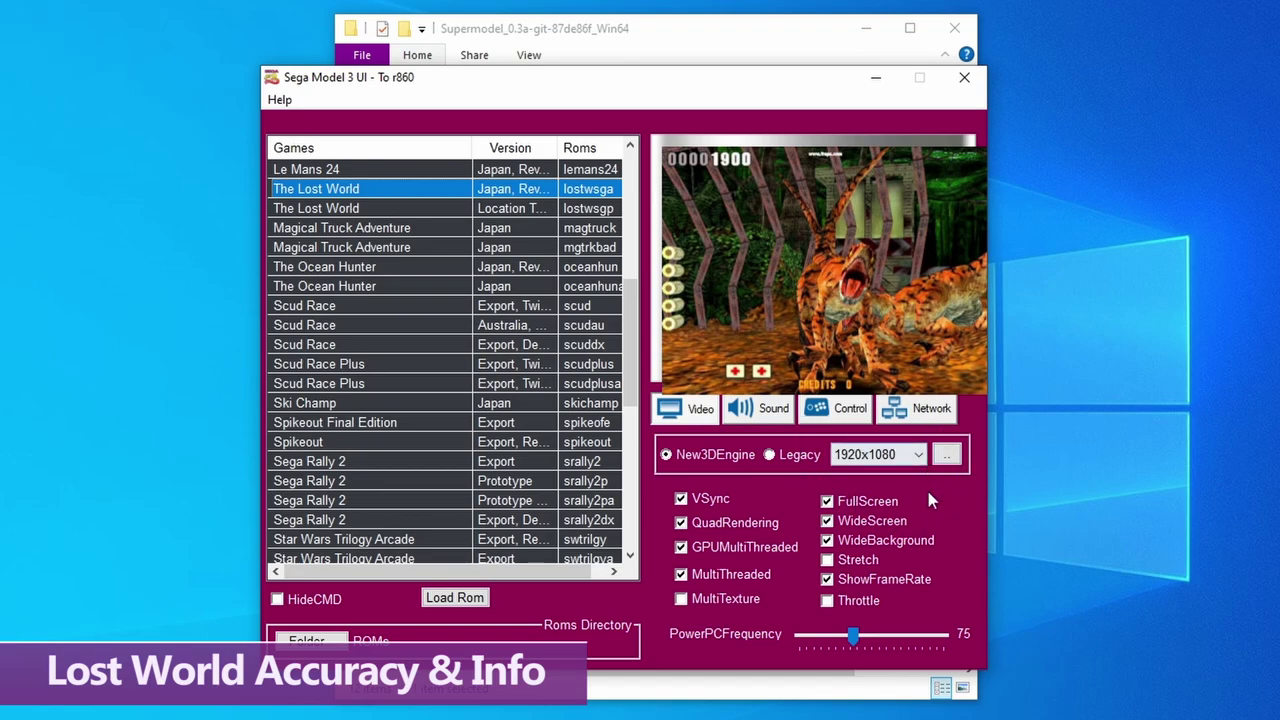
- Set the video resolution for The Lost World to 1280x720
{"action": "left_click", "coordinate": [866, 458]}
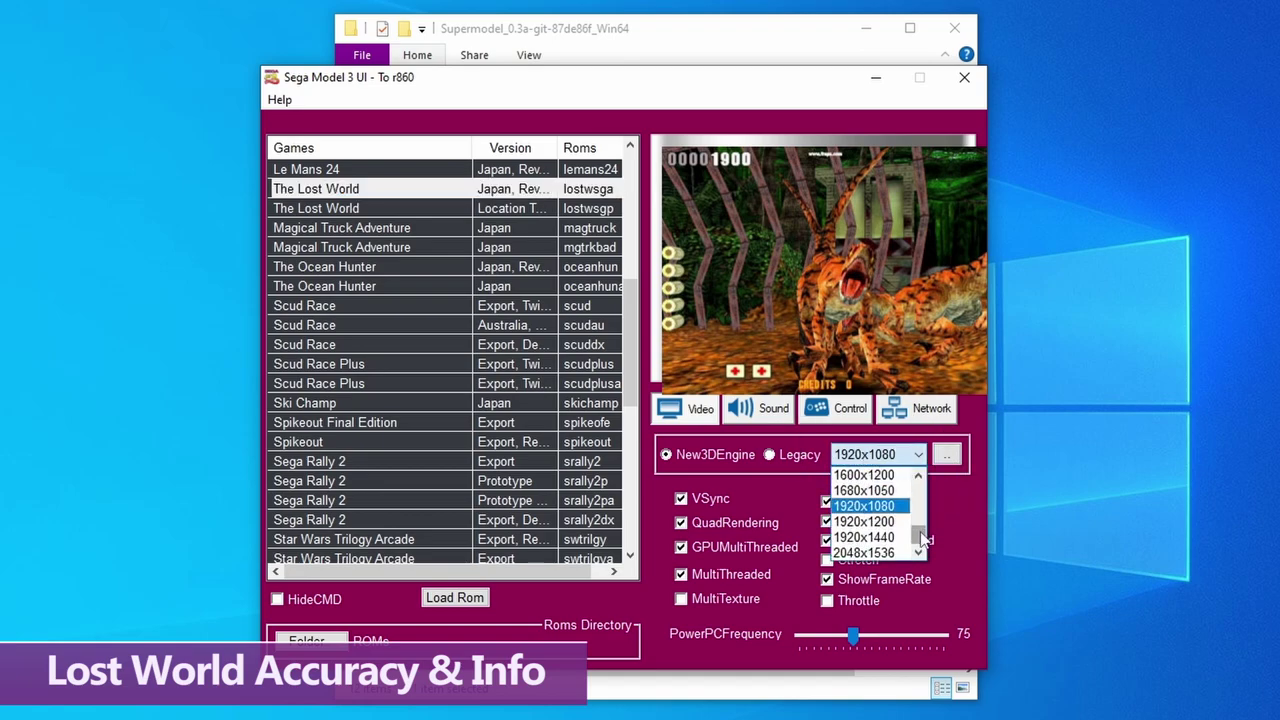
{"action": "scroll", "coordinate": [912, 525], "scroll_direction": "up", "scroll_amount": 4}
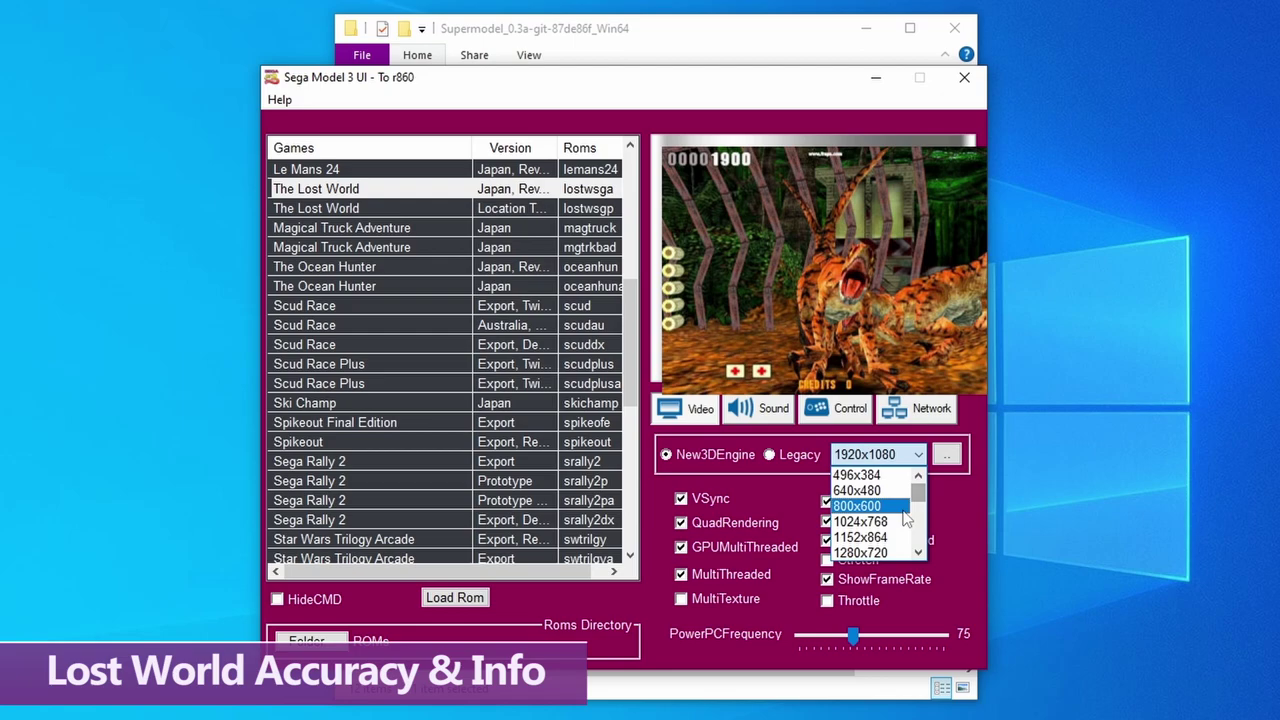
{"action": "scroll", "coordinate": [906, 517], "scroll_direction": "down", "scroll_amount": 1}
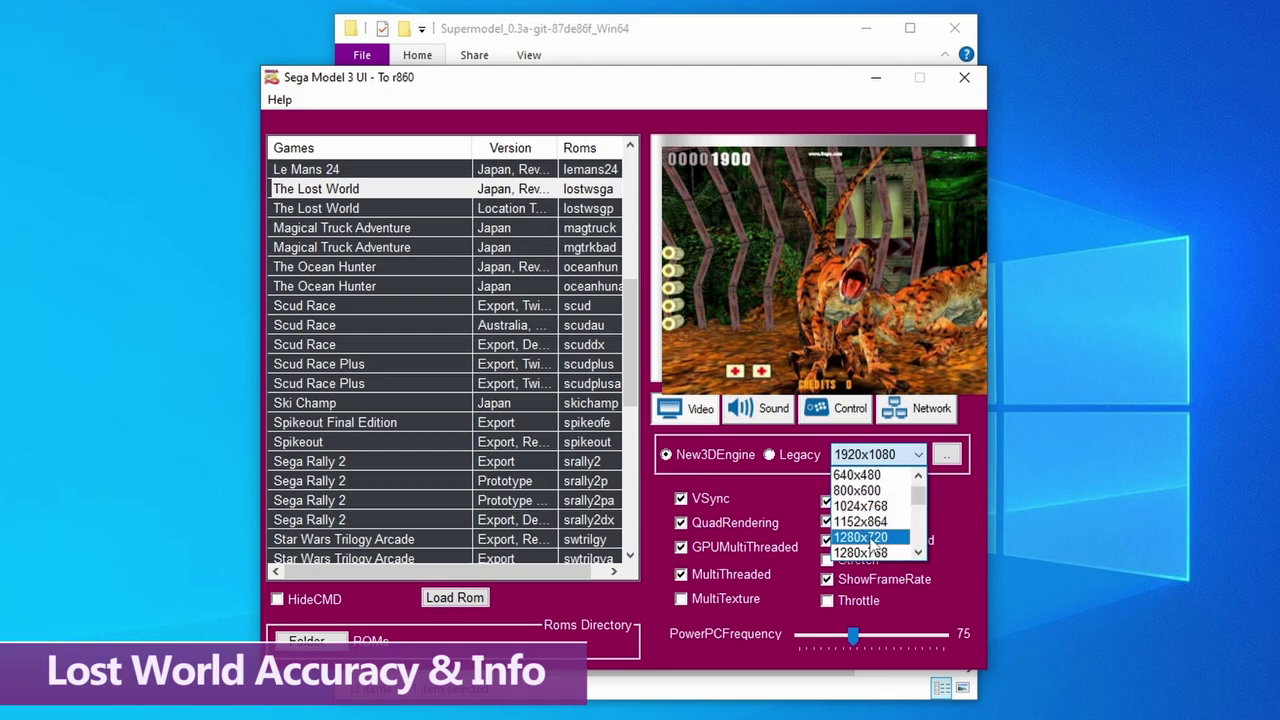
{"action": "left_click", "coordinate": [872, 541]}
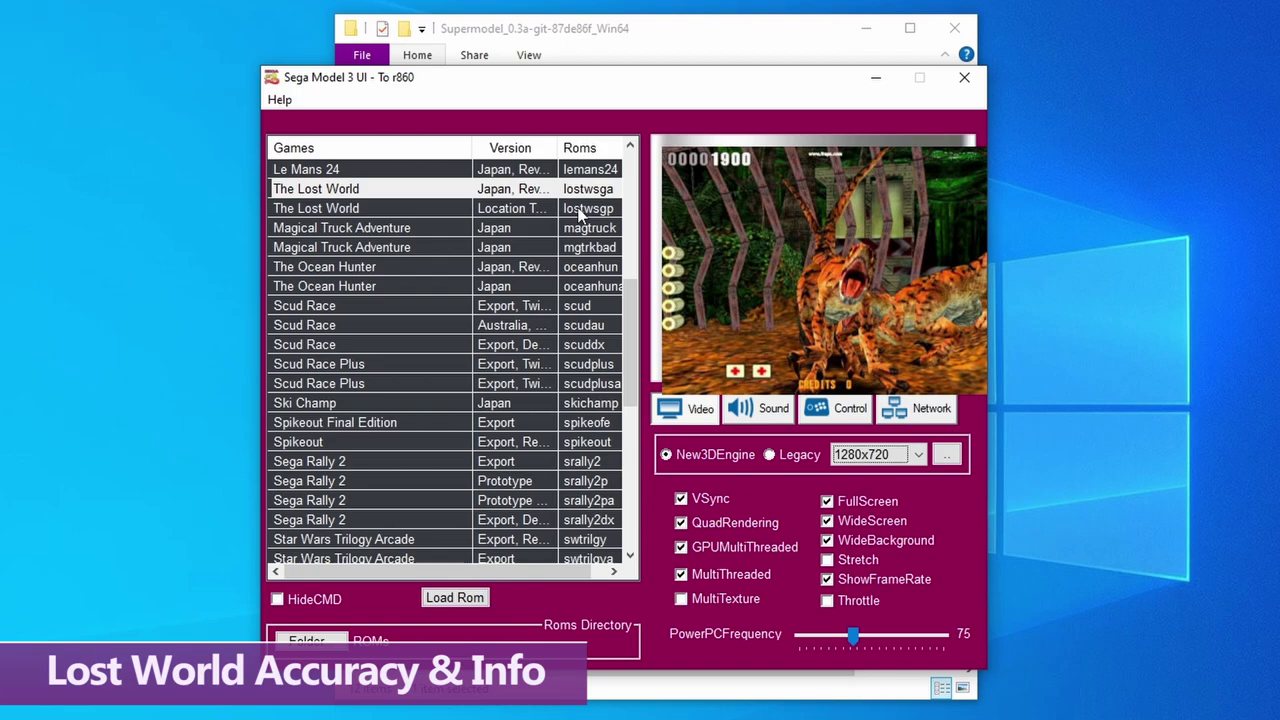
- Open the NVRAM folder and locate the lostwsga file calibrated for 4x3 resolutions
{"action": "left_click", "coordinate": [600, 33]}
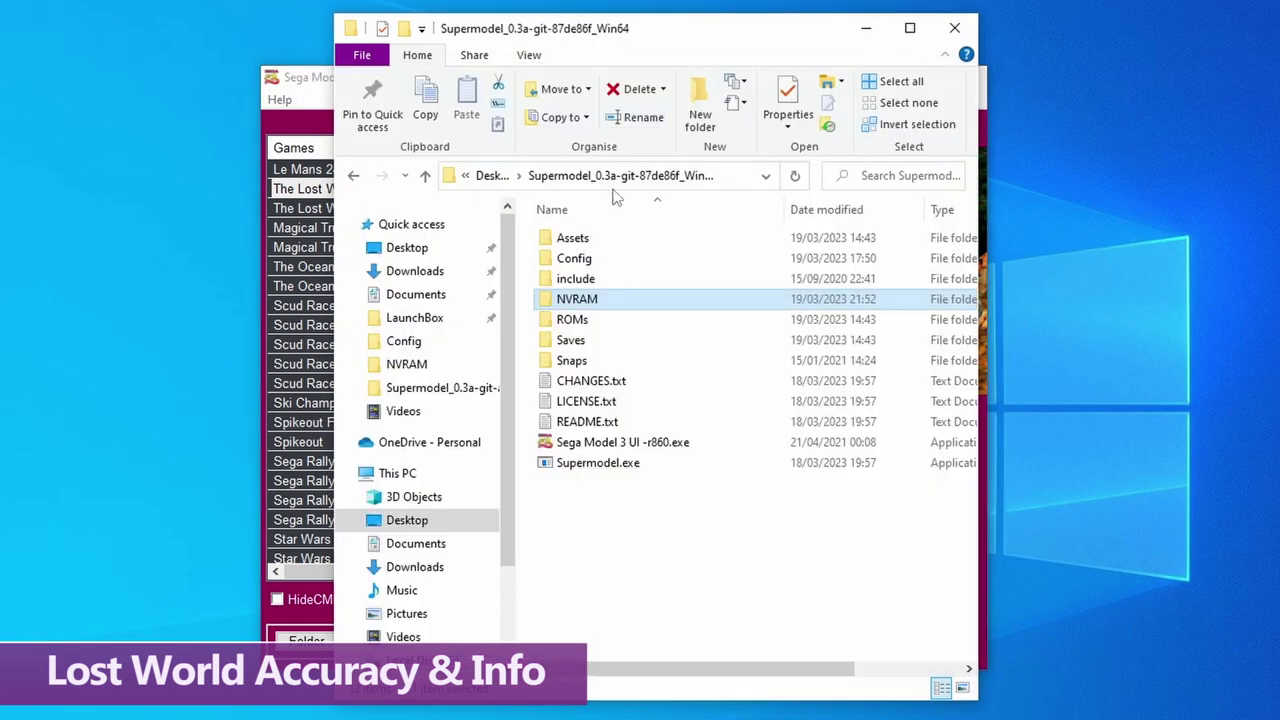
{"action": "double_click", "coordinate": [588, 298]}
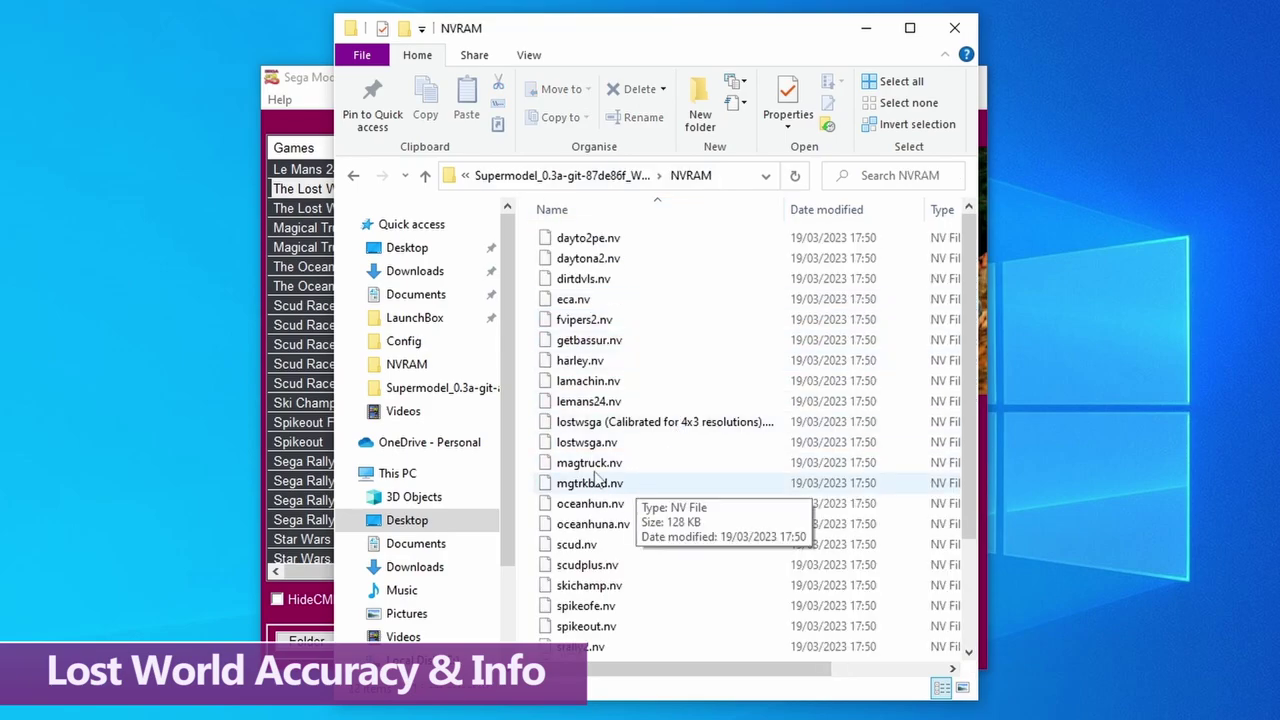
{"action": "left_click", "coordinate": [630, 422]}
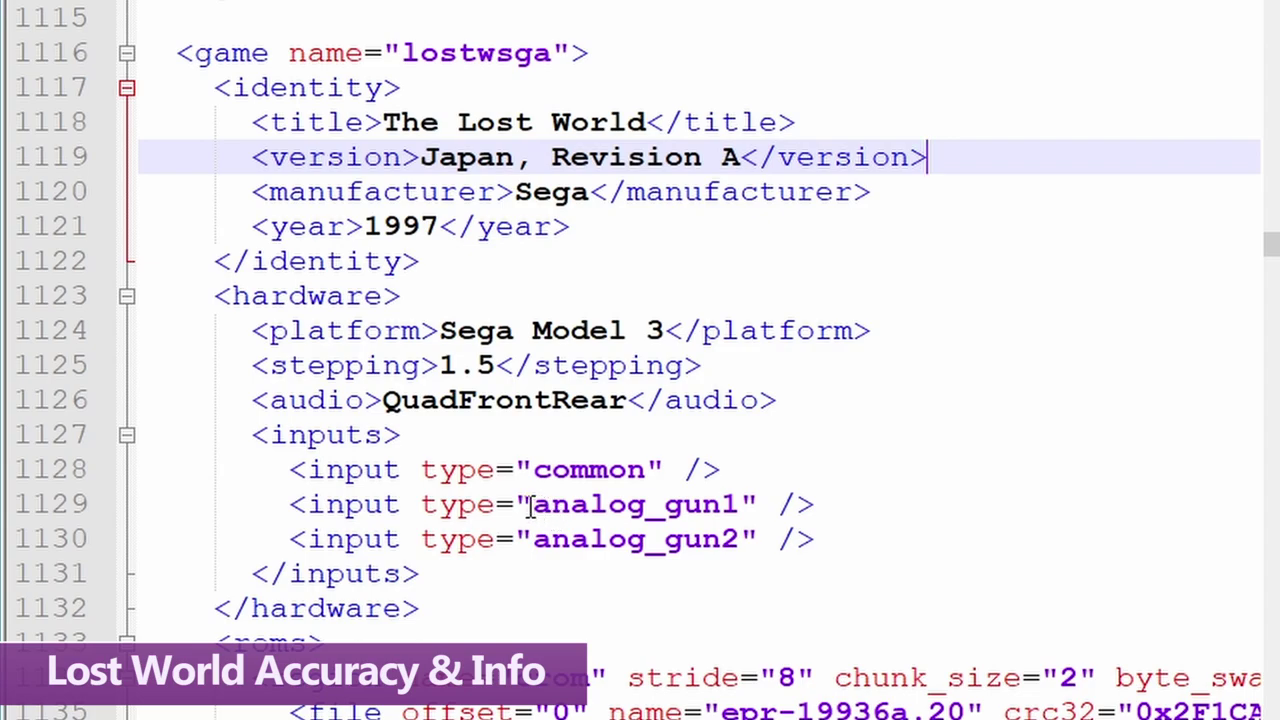
- Examine the analog_gun1 and analog_gun2 inputs in the lostwsga game definition and find The Lost World in the games list
{"action": "left_click_drag", "start_coordinate": [522, 504], "coordinate": [818, 539]}
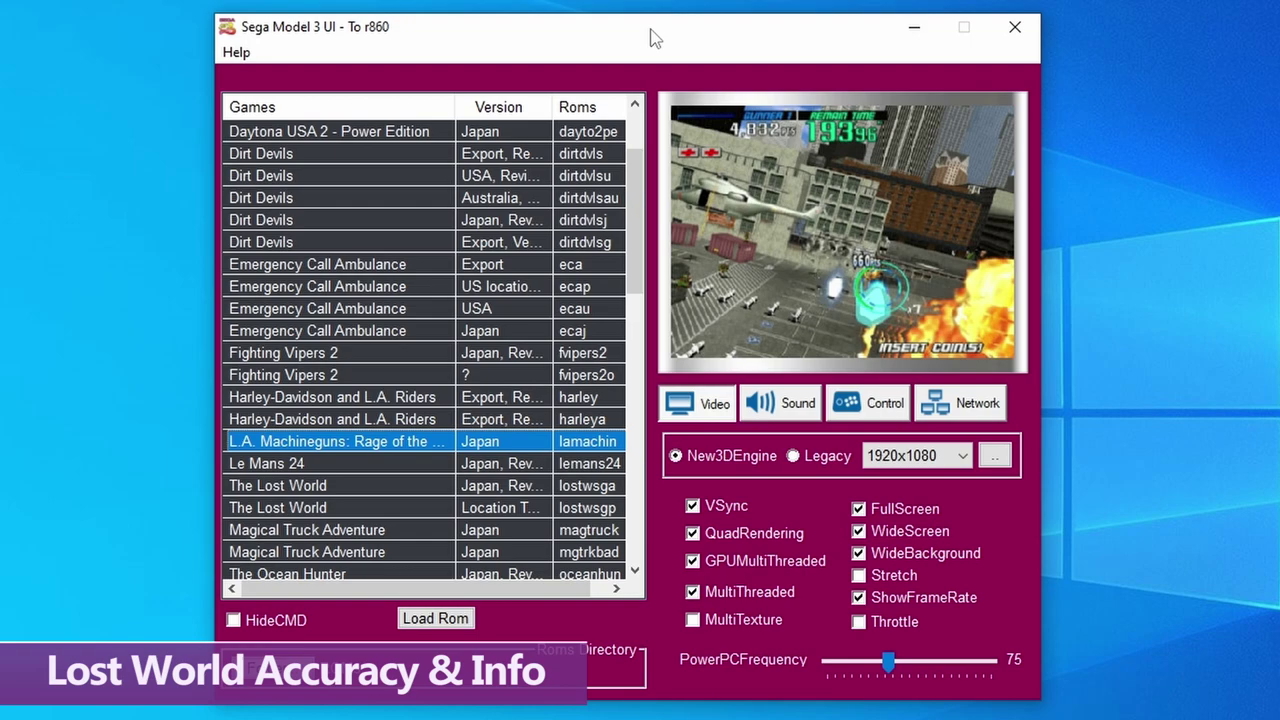
{"action": "left_click", "coordinate": [500, 485]}
{"action": "left_click_drag", "start_coordinate": [634, 230], "coordinate": [628, 287]}
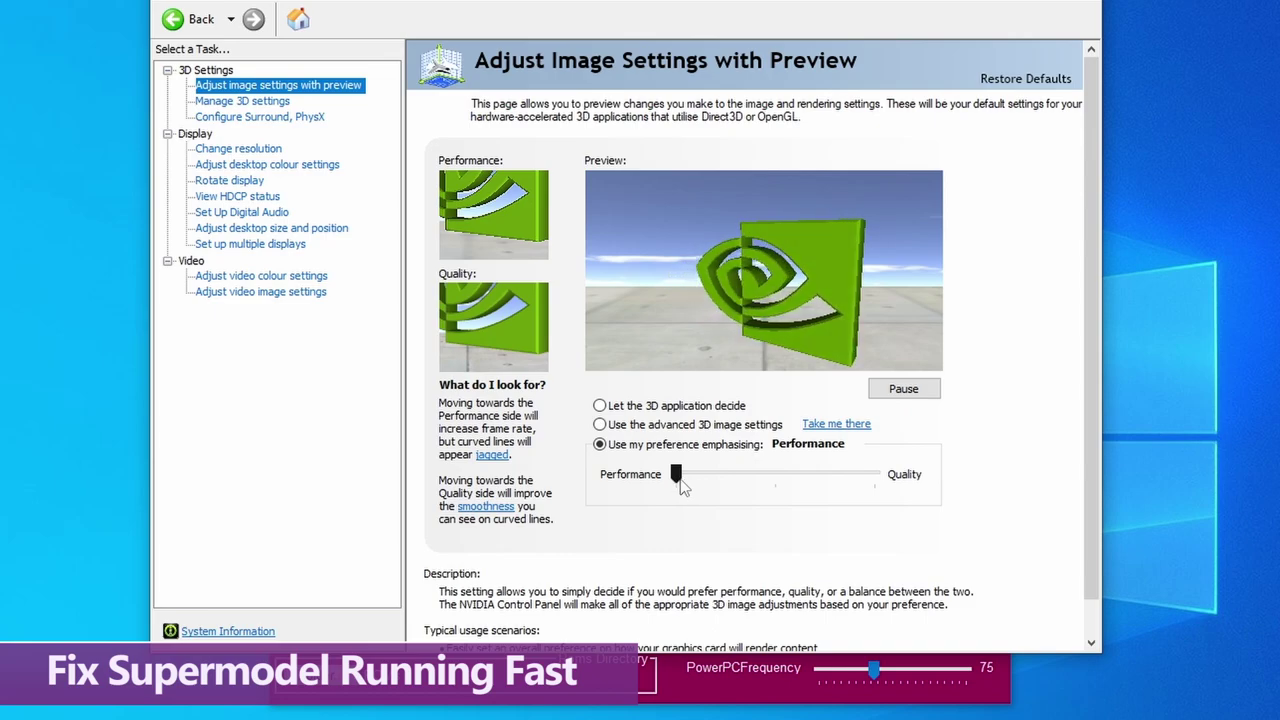
- Try the Quality image preference in the NVIDIA Control Panel and cancel the change
{"action": "left_click_drag", "start_coordinate": [676, 476], "coordinate": [900, 478]}
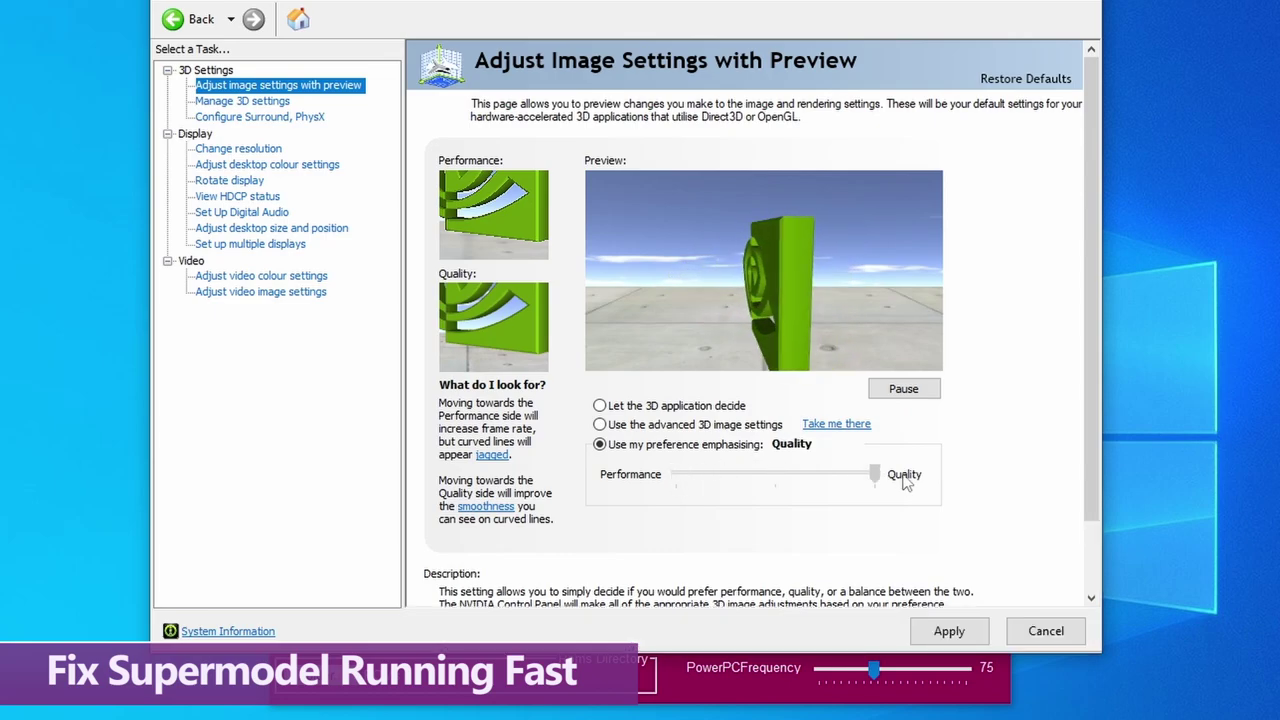
{"action": "left_click", "coordinate": [1062, 624]}
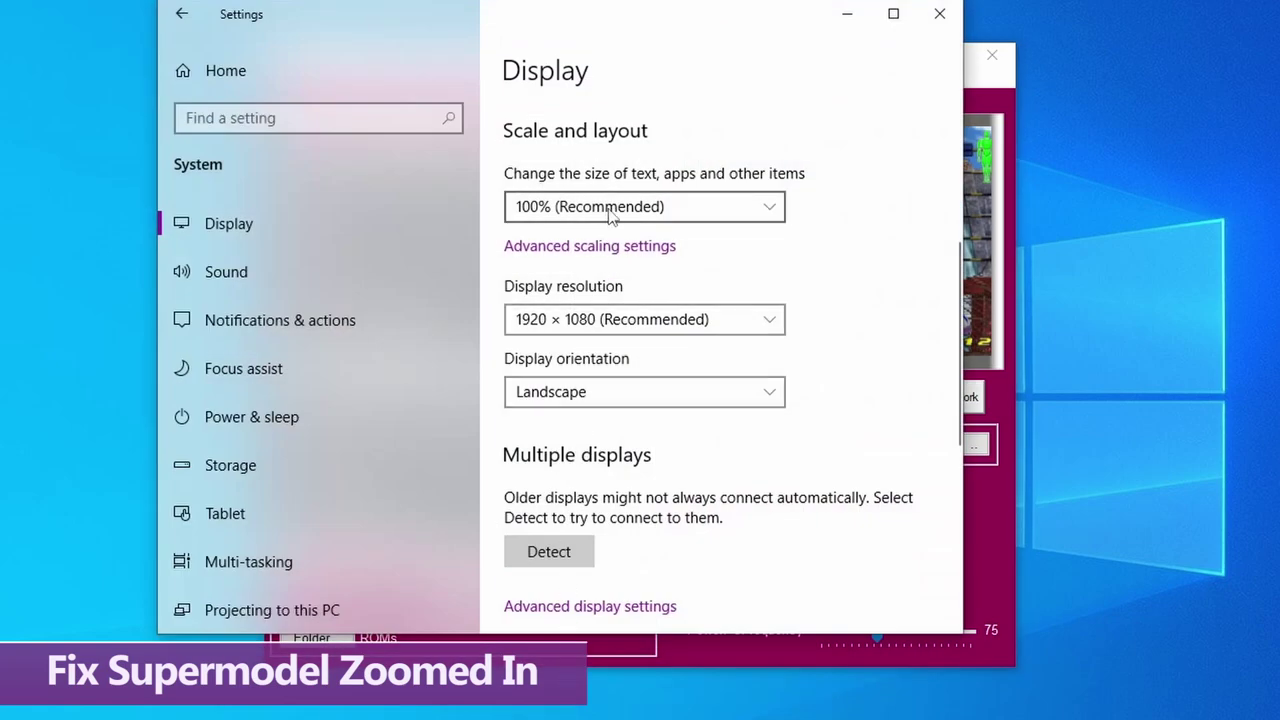
- Check the scale options for text, apps and other items in the Windows display settings, keeping 100% (Recommended)
{"action": "left_click", "coordinate": [609, 210]}
{"action": "left_click", "coordinate": [609, 210]}
{"action": "left_click", "coordinate": [610, 212]}
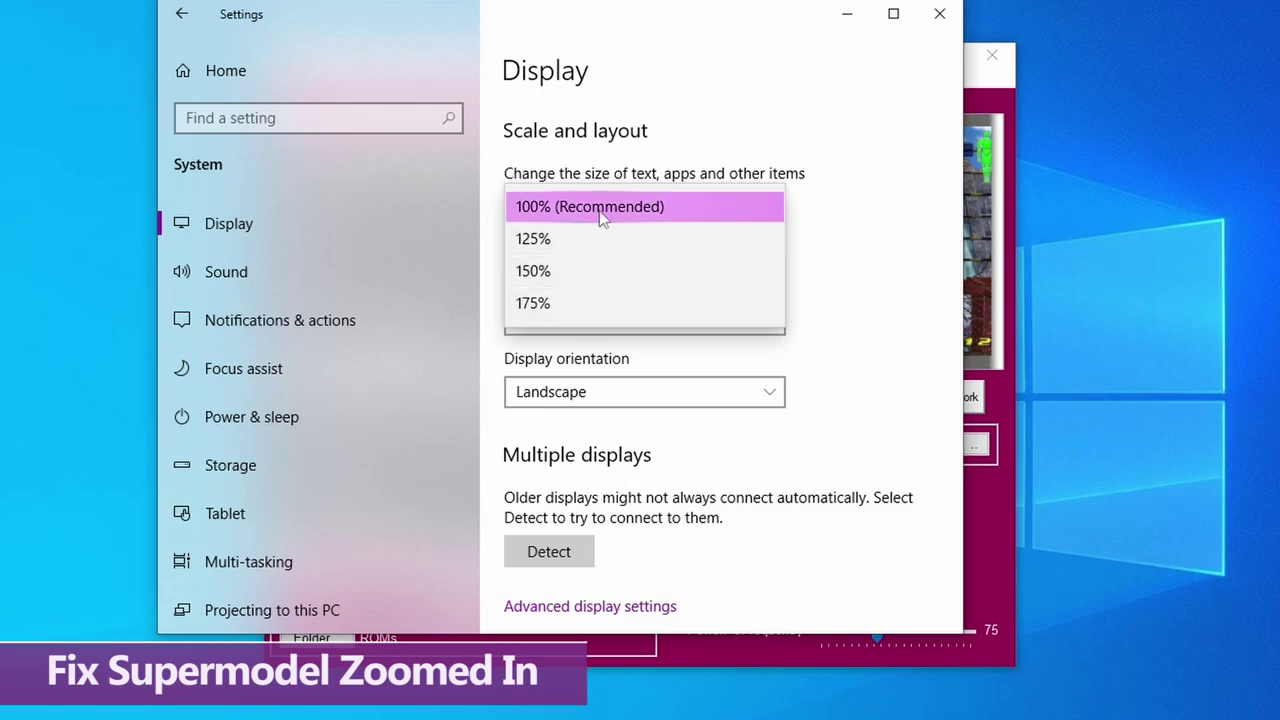
{"action": "left_click", "coordinate": [865, 183]}
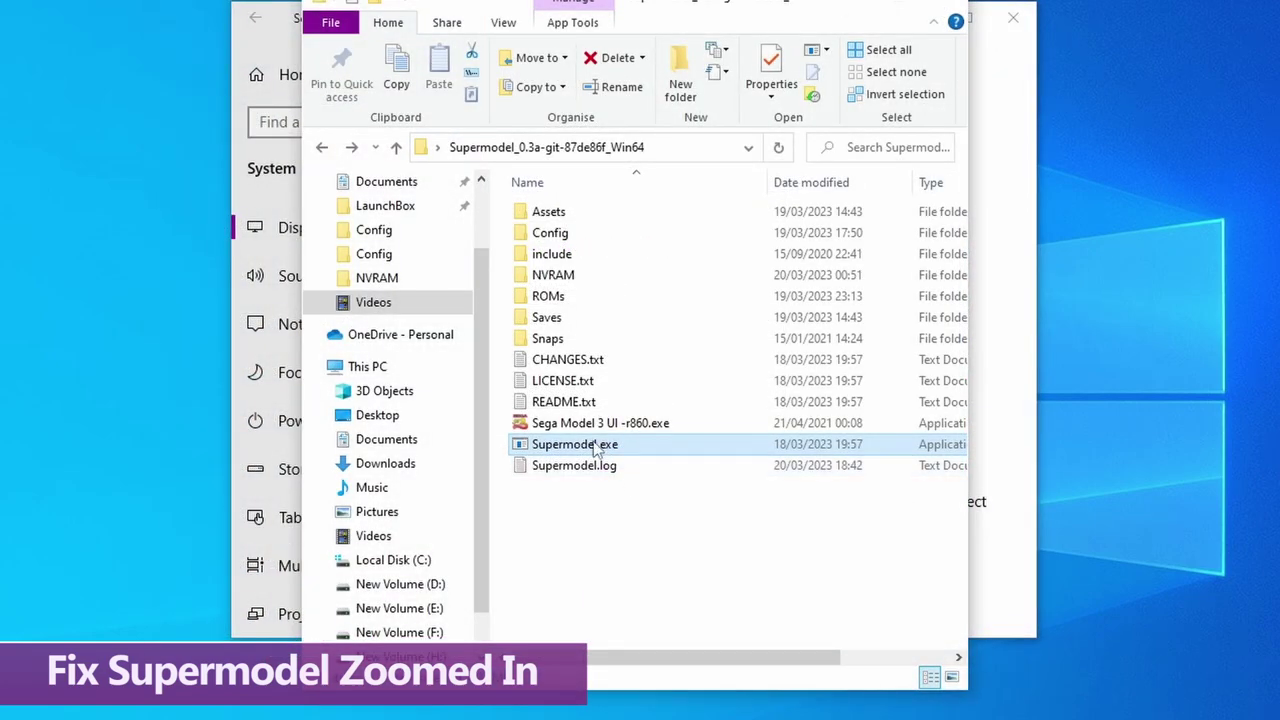
- Open the high DPI settings for all users in the compatibility properties of Supermodel.exe
{"action": "right_click", "coordinate": [597, 450]}
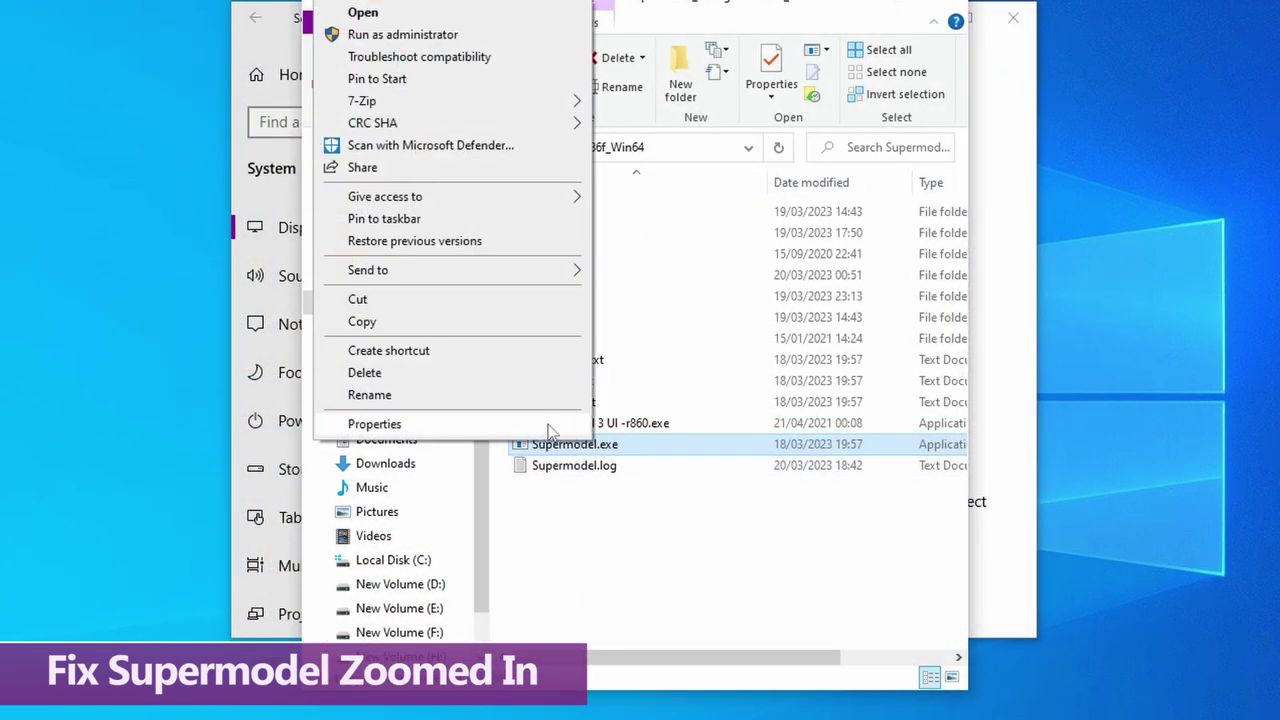
{"action": "left_click", "coordinate": [506, 426]}
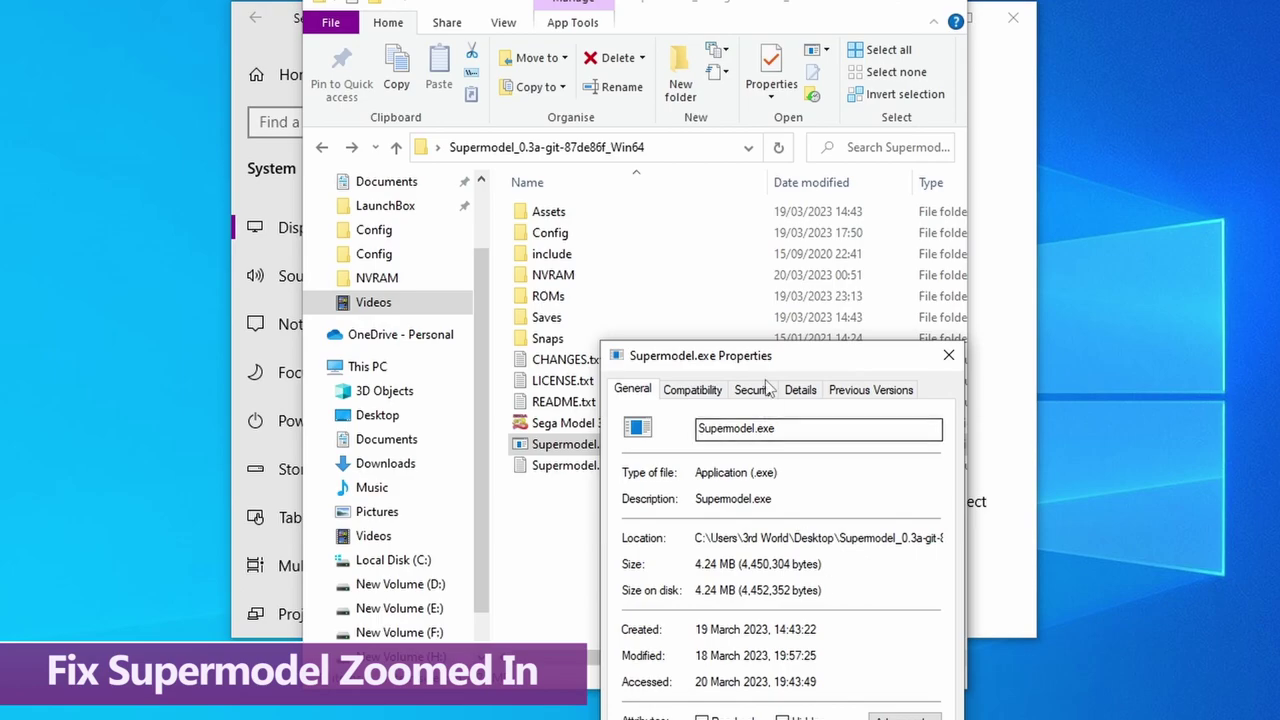
{"action": "left_click_drag", "start_coordinate": [762, 357], "coordinate": [595, 113]}
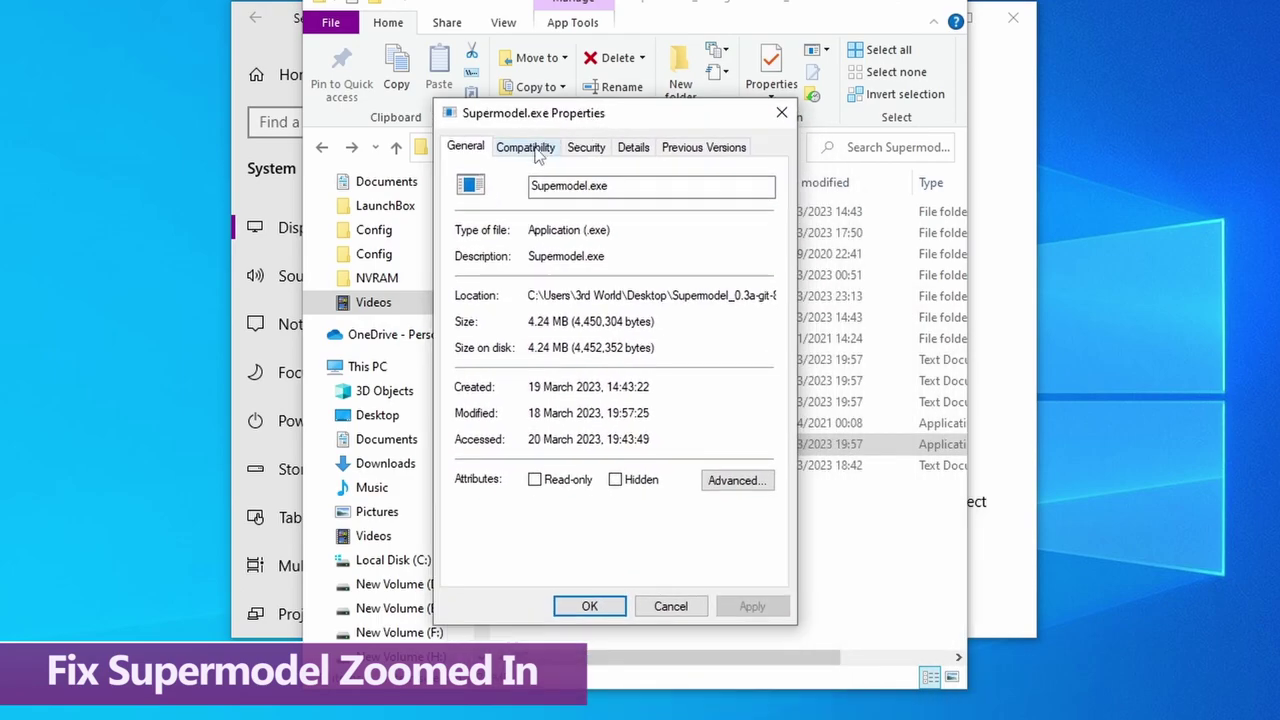
{"action": "left_click", "coordinate": [545, 148]}
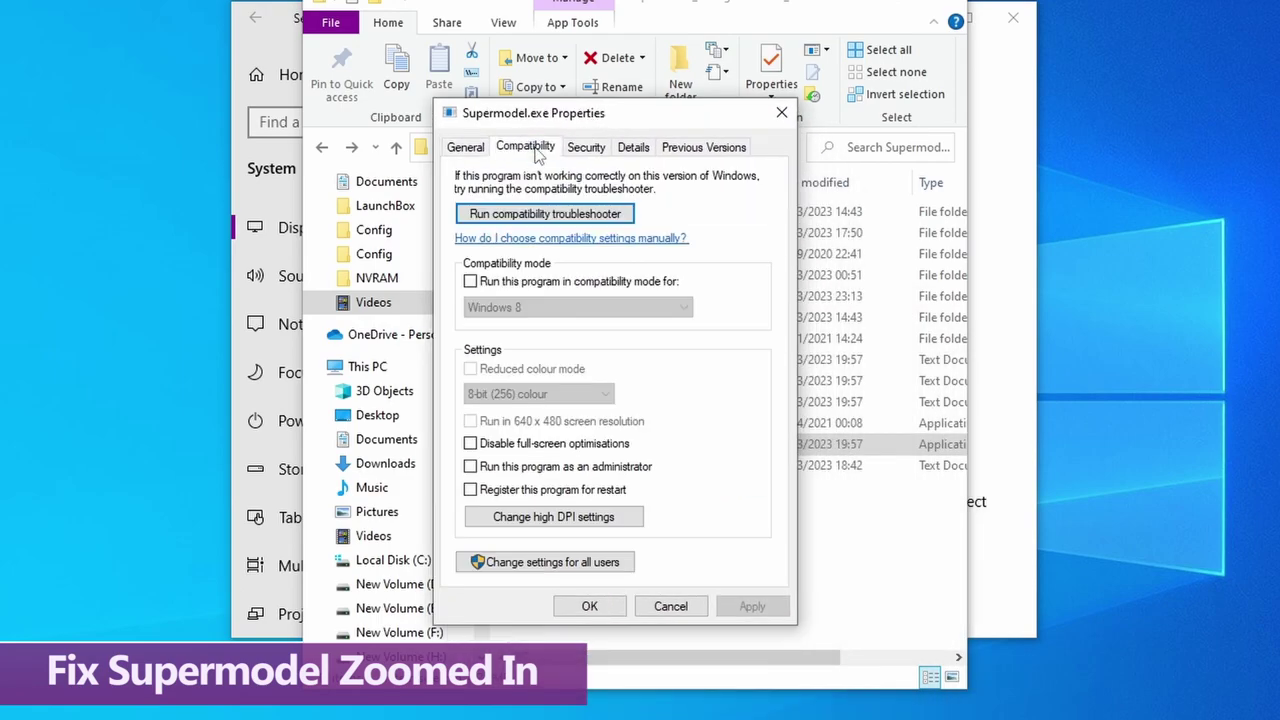
{"action": "left_click", "coordinate": [545, 562]}
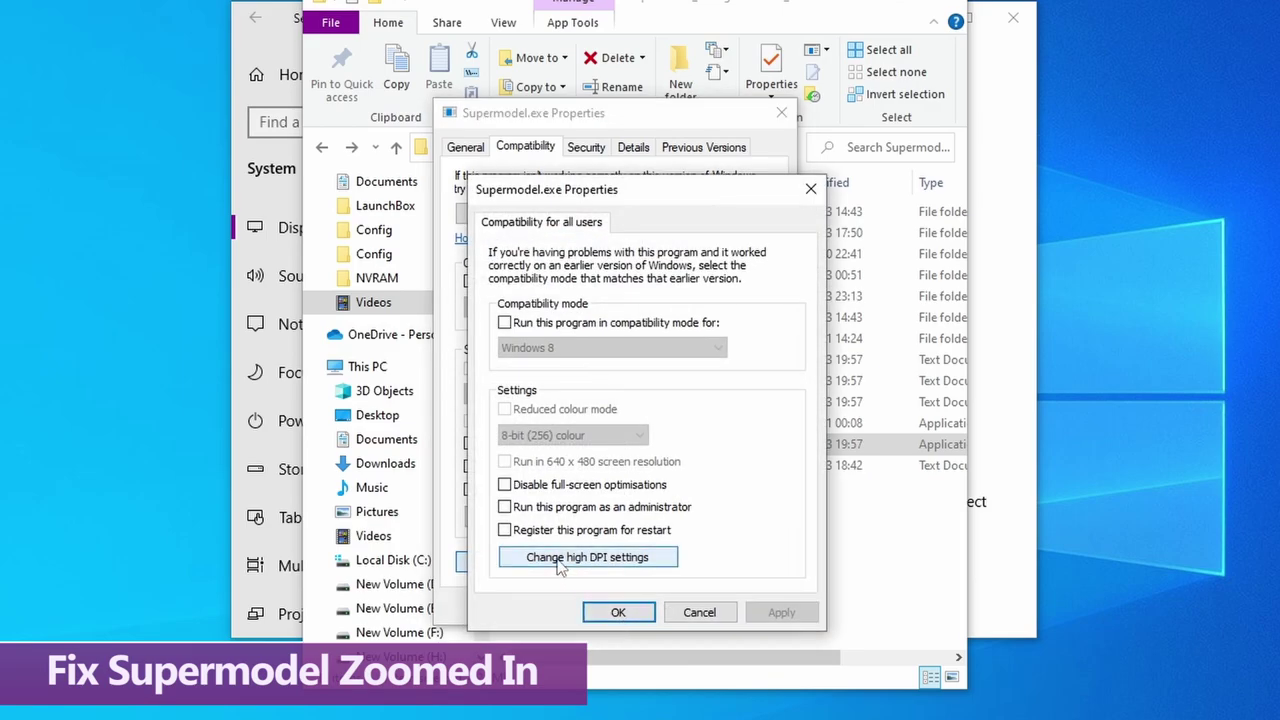
{"action": "left_click", "coordinate": [560, 565]}
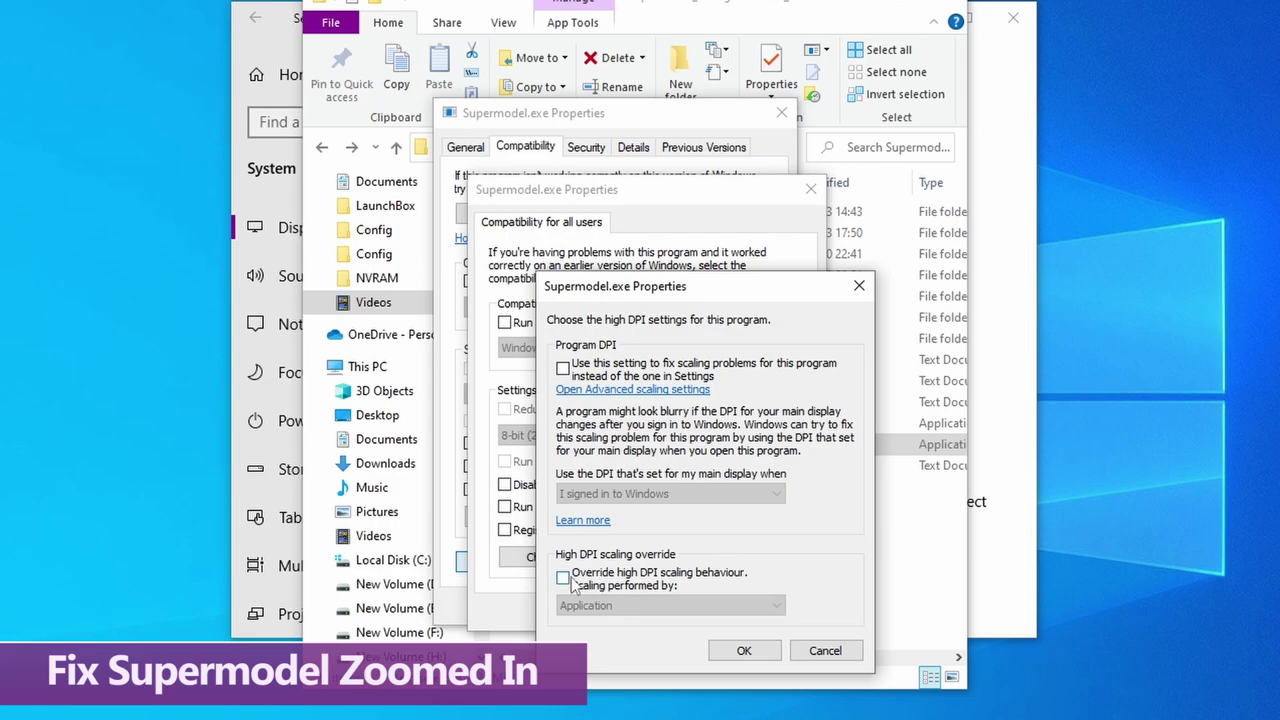
- Override the high DPI scaling behaviour with scaling performed by Application, then apply the change and close the Supermodel.exe properties
{"action": "left_click", "coordinate": [564, 578]}
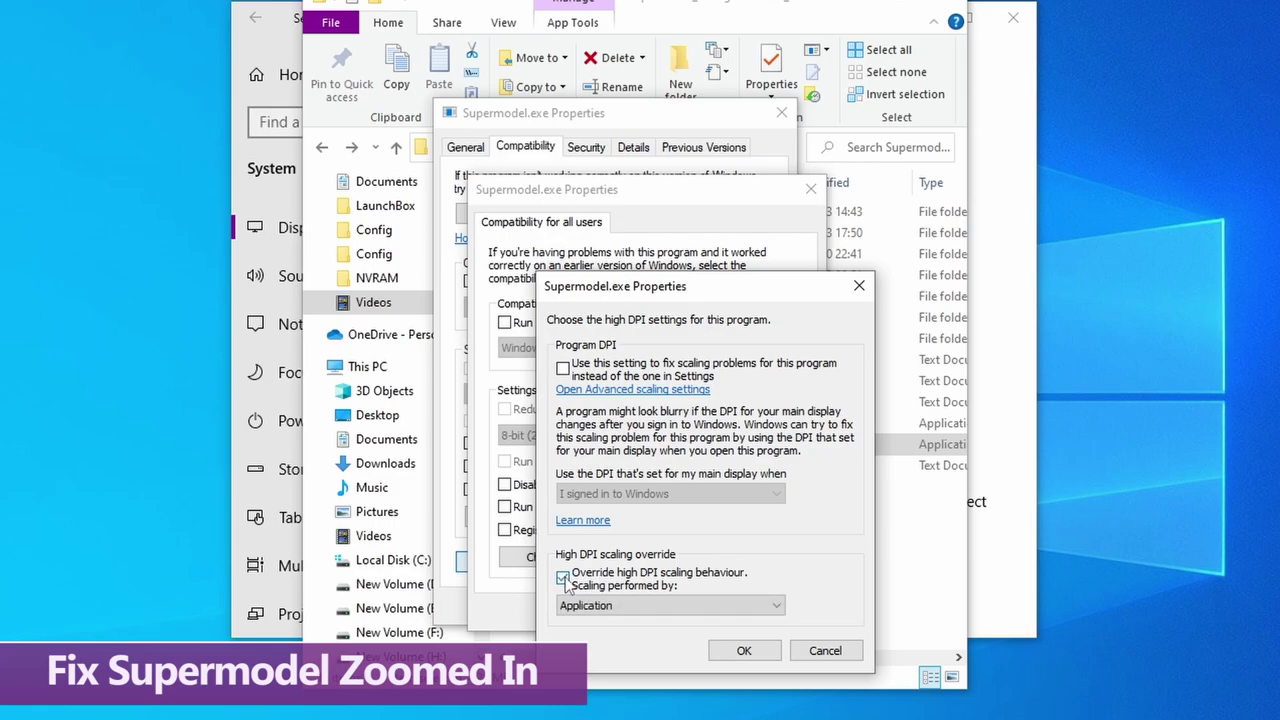
{"action": "left_click", "coordinate": [643, 600]}
{"action": "left_click", "coordinate": [646, 628]}
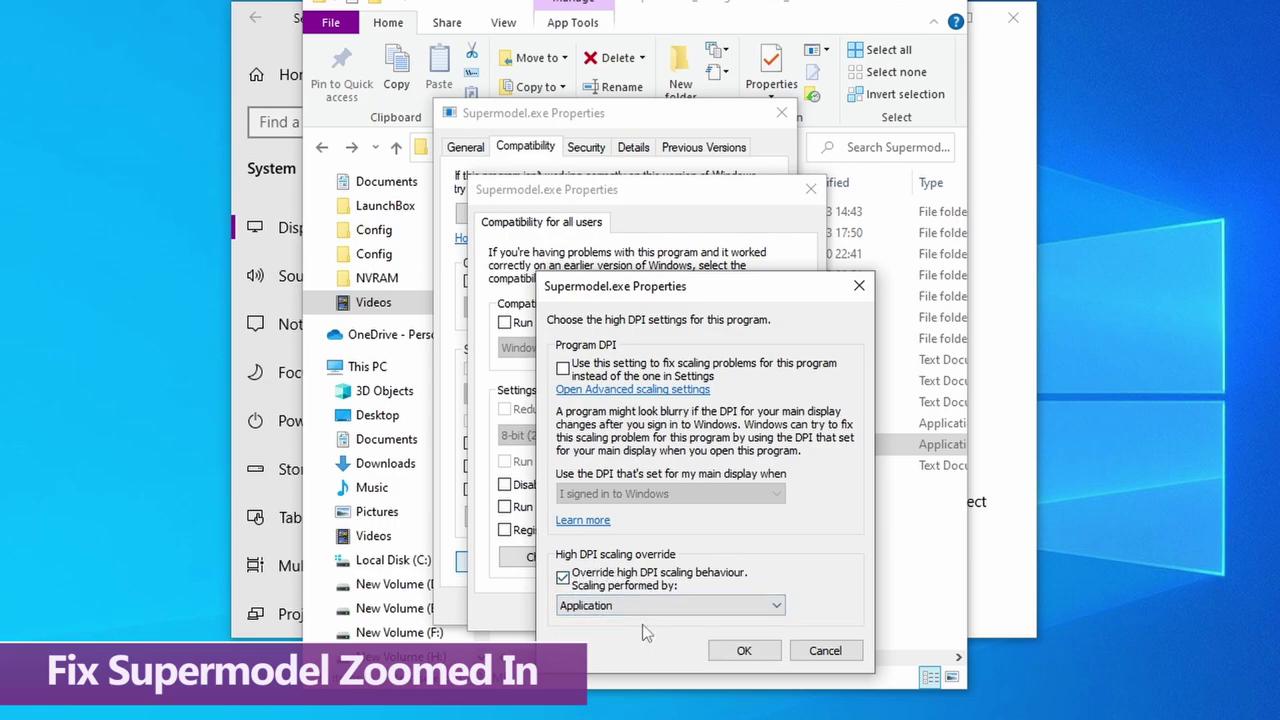
{"action": "left_click", "coordinate": [749, 651]}
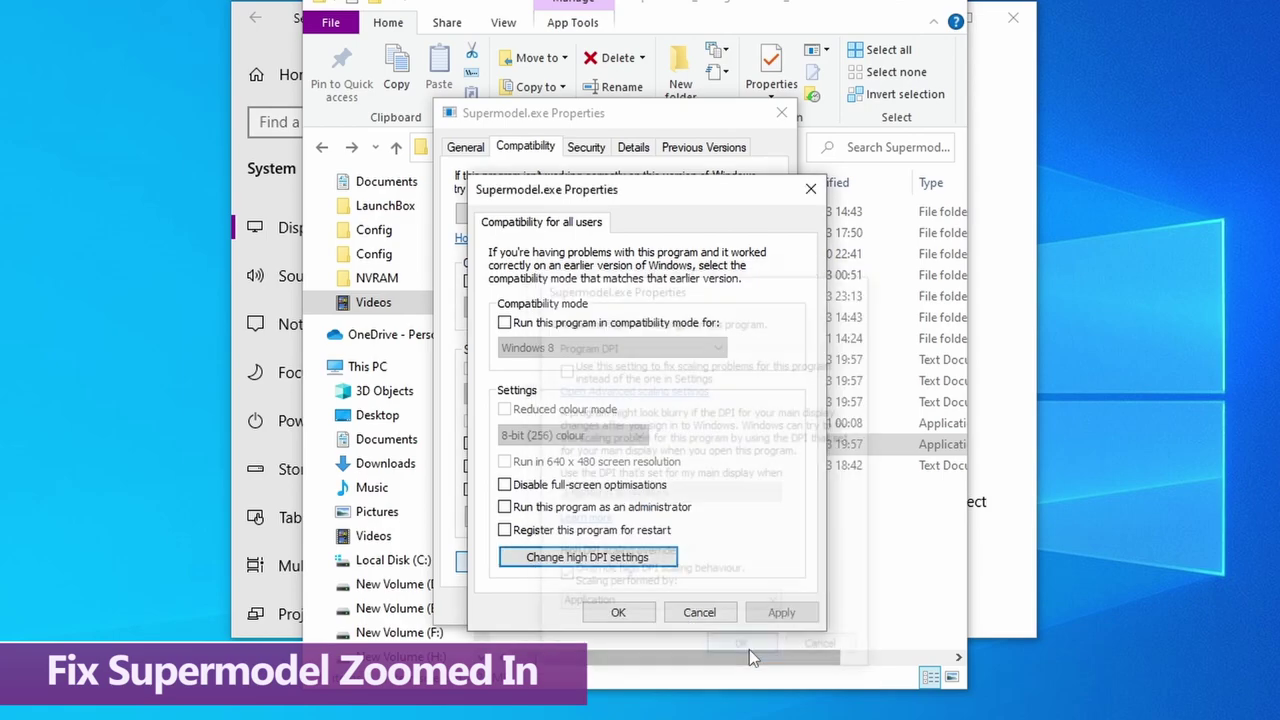
{"action": "left_click", "coordinate": [757, 611]}
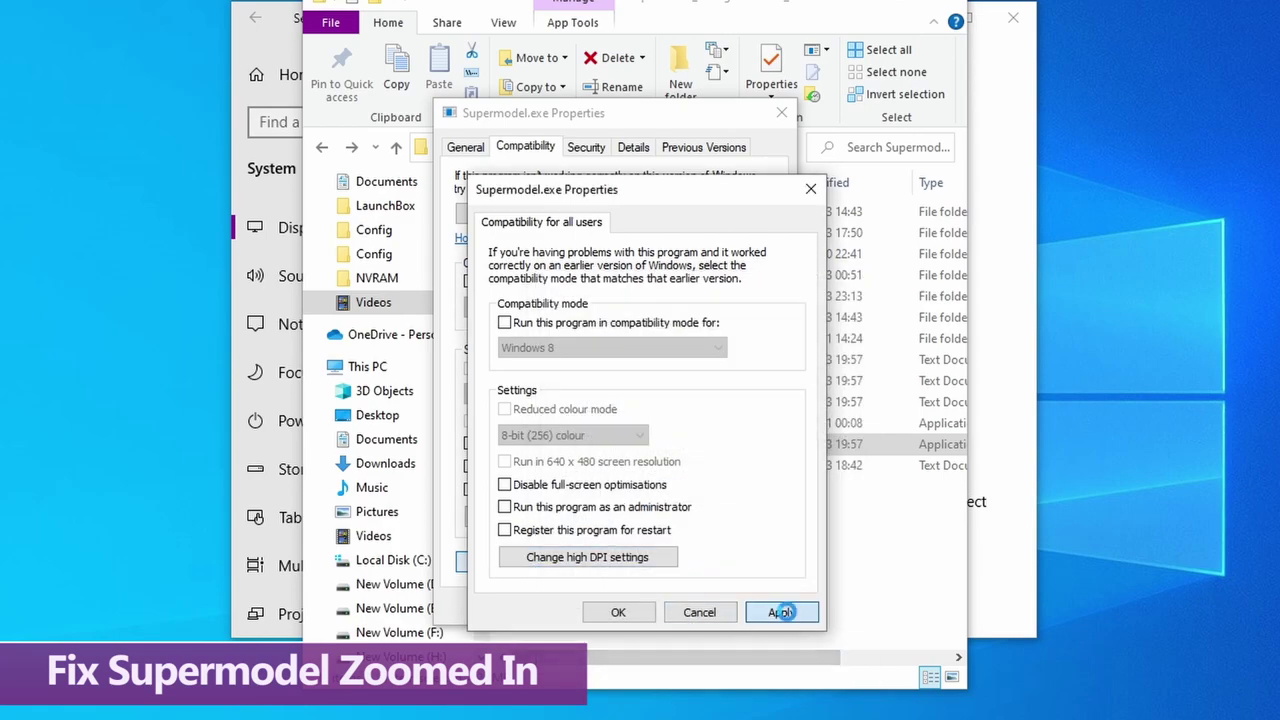
{"action": "left_click", "coordinate": [719, 618]}
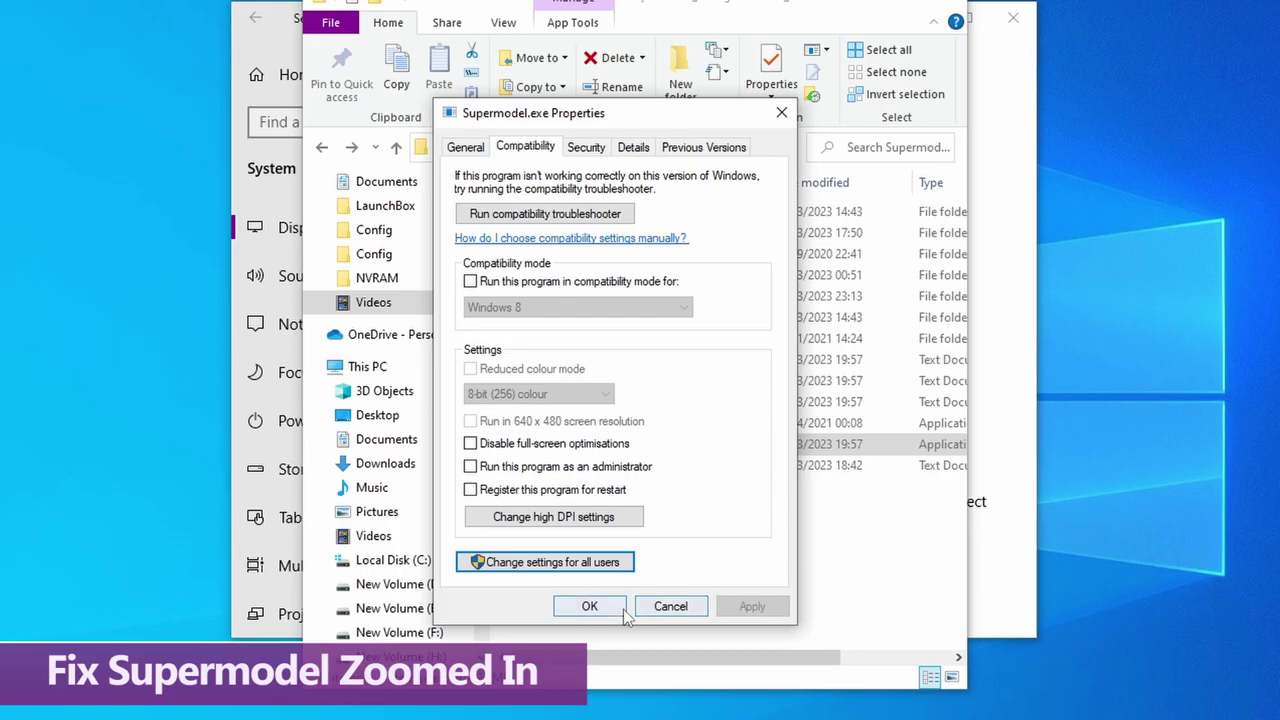
{"action": "left_click", "coordinate": [590, 607]}
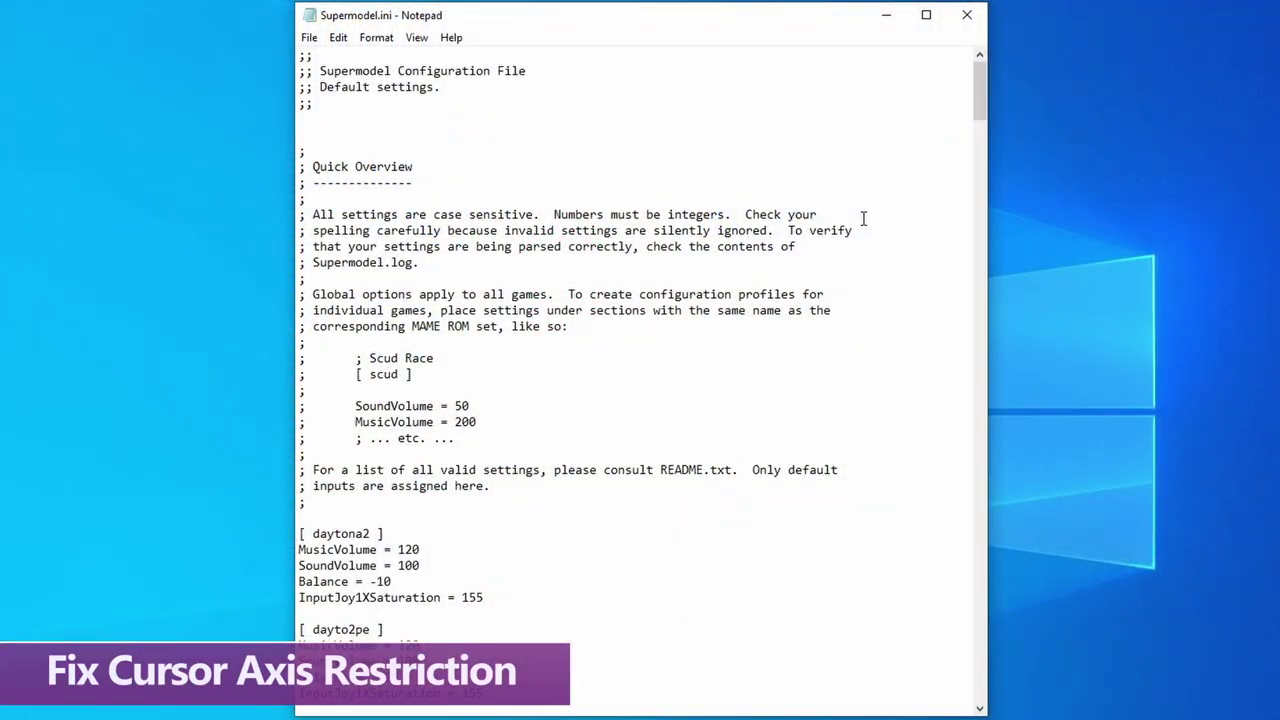
- Locate the InputJoy1 and InputJoy2 X and Y DeadZone settings near the end of Supermodel.ini
{"action": "left_click_drag", "start_coordinate": [982, 95], "coordinate": [985, 697]}
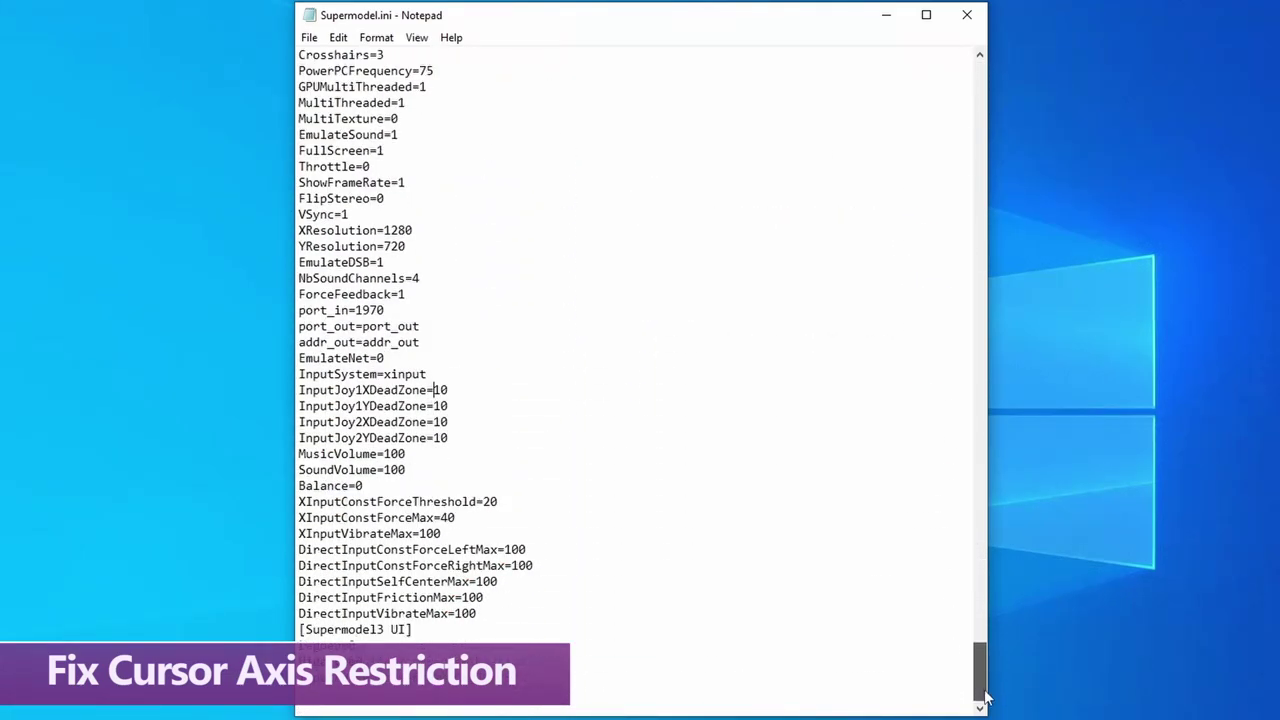
{"action": "left_click_drag", "start_coordinate": [463, 437], "coordinate": [300, 390]}
{"action": "left_click", "coordinate": [299, 390]}
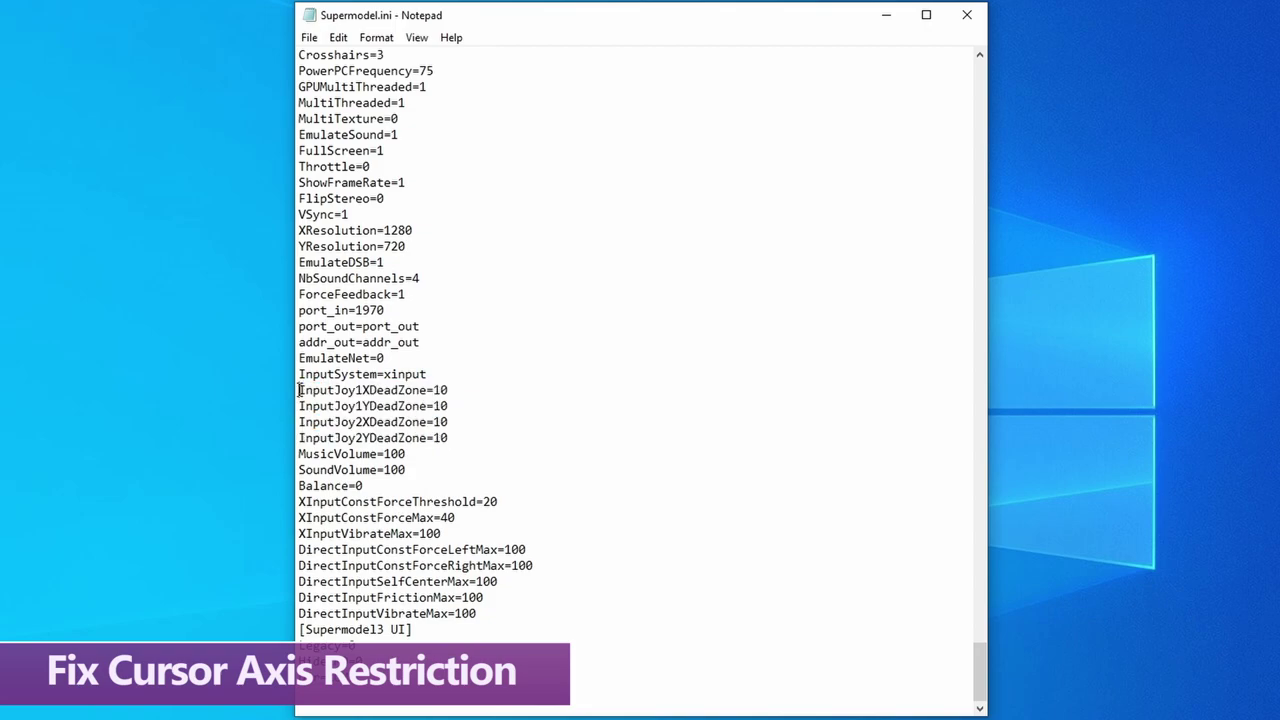
{"action": "left_click", "coordinate": [457, 392]}
{"action": "key", "text": "Left"}
{"action": "key", "text": "Left"}
- Examine the InputAnalogJoyX and InputAnalogJoyY joystick and mouse axis assignments in the Star Wars Trilogy analog joystick section
{"action": "left_click_drag", "start_coordinate": [982, 678], "coordinate": [948, 544]}
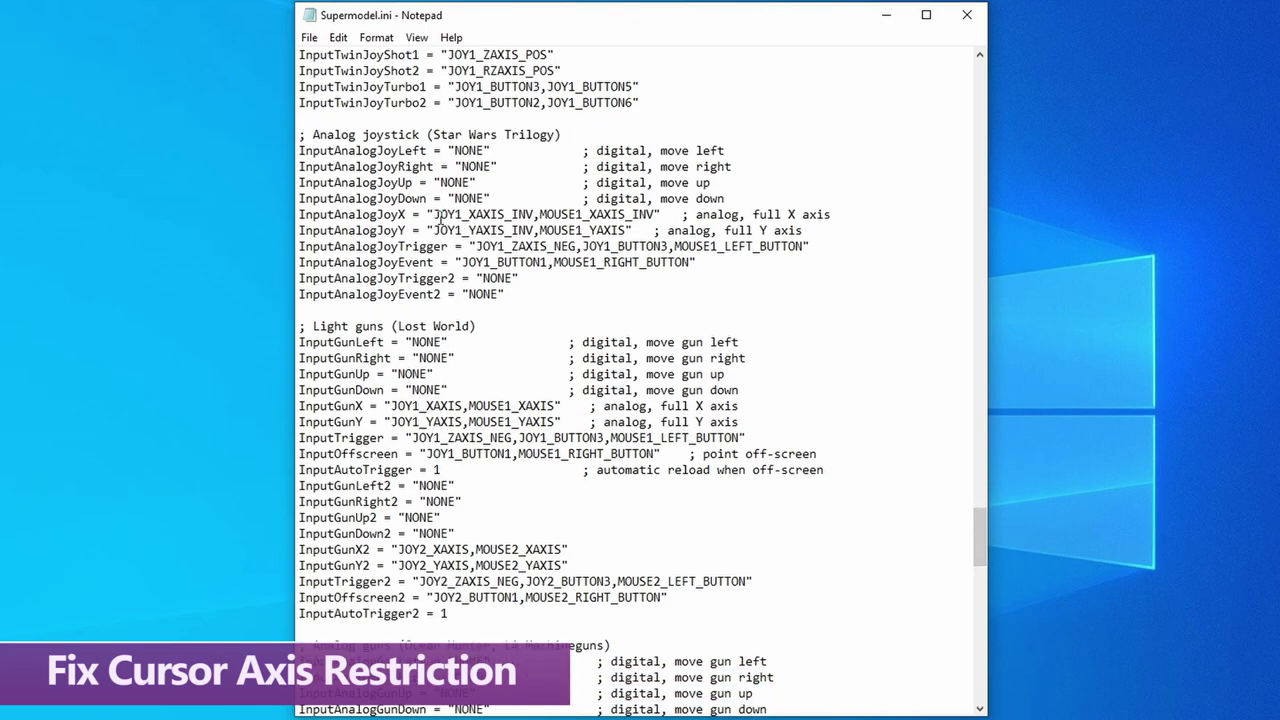
{"action": "left_click_drag", "start_coordinate": [437, 214], "coordinate": [536, 231]}
{"action": "left_click", "coordinate": [461, 216]}
{"action": "left_click", "coordinate": [437, 215]}
{"action": "left_click", "coordinate": [532, 229]}
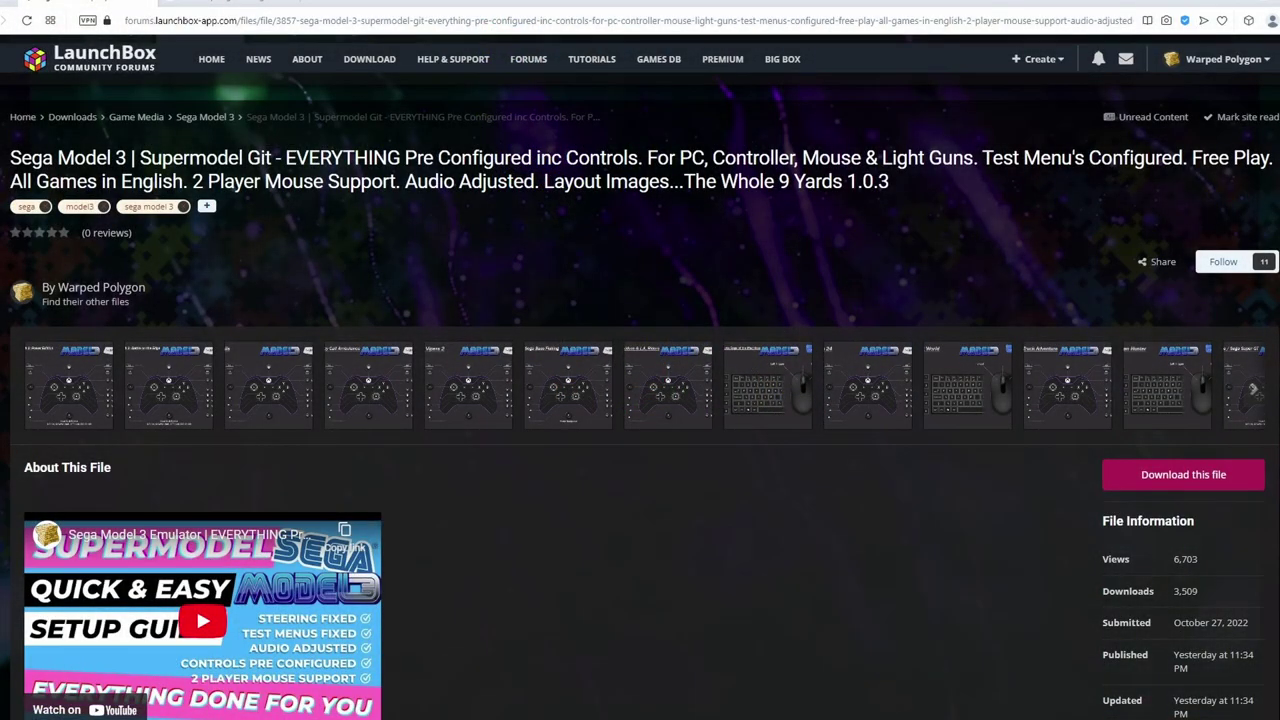
- Read through the Sega Model 3 configuration page on the LaunchBox forums in the browser, down to the Daytona USA 2 cheats
{"action": "scroll", "coordinate": [640, 400], "scroll_direction": "down", "scroll_amount": 5}
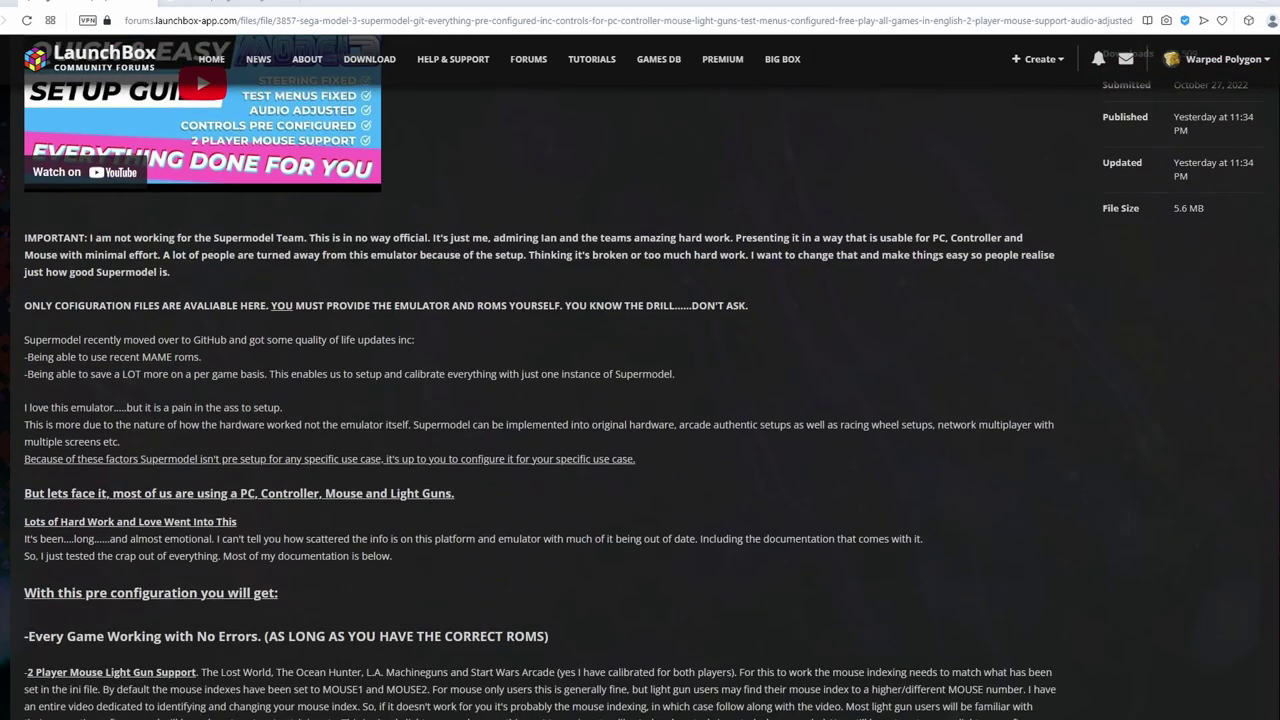
{"action": "scroll", "coordinate": [640, 400], "scroll_direction": "down", "scroll_amount": 10}
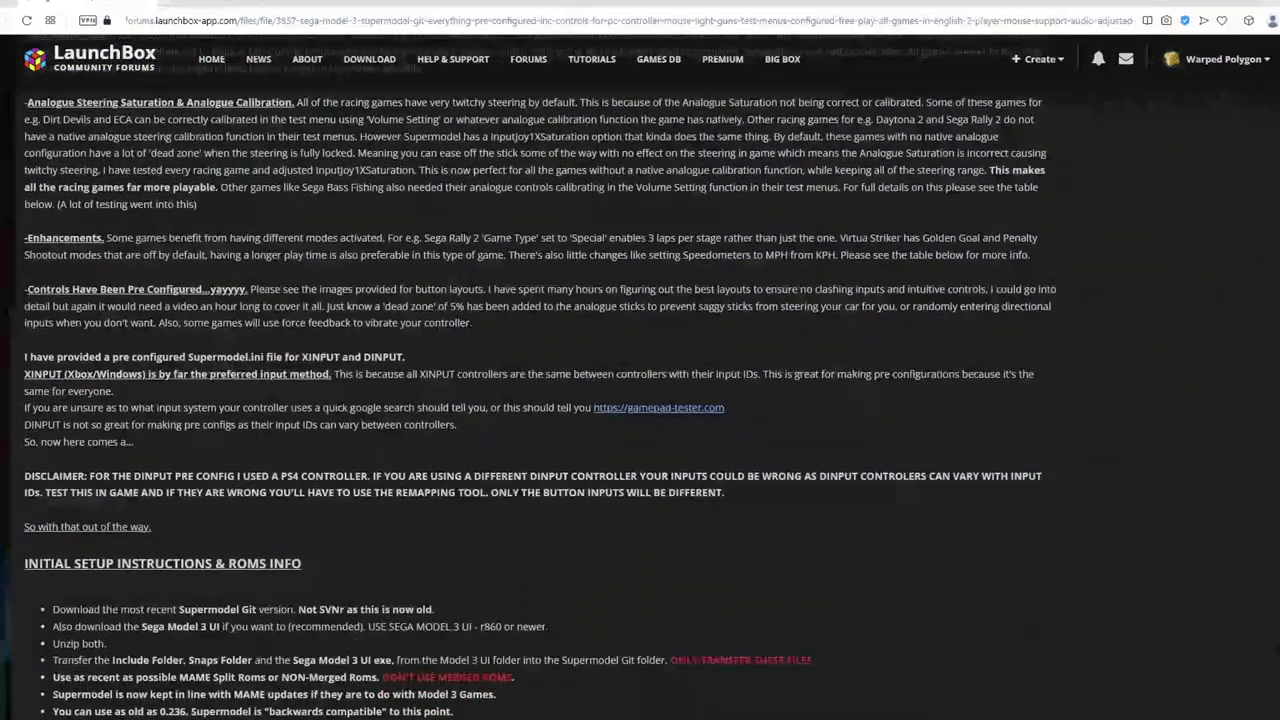
{"action": "scroll", "coordinate": [640, 400], "scroll_direction": "down", "scroll_amount": 10}
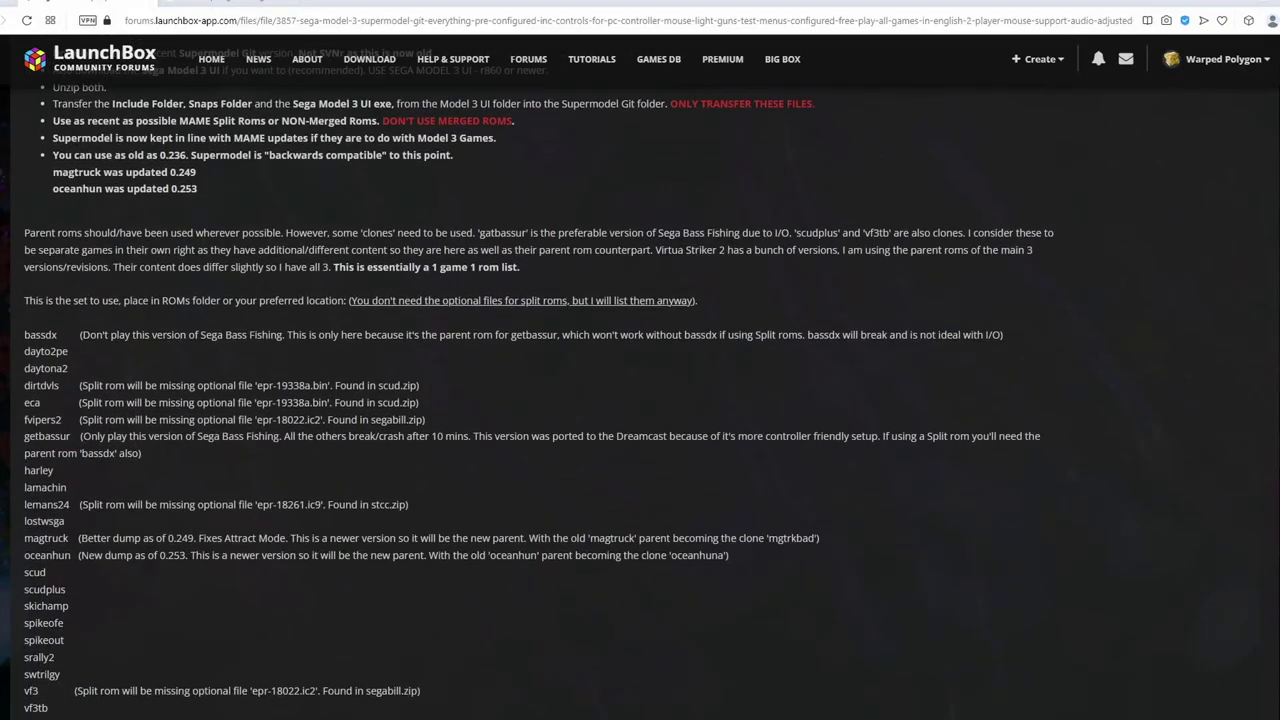
{"action": "scroll", "coordinate": [640, 400], "scroll_direction": "down", "scroll_amount": 10}
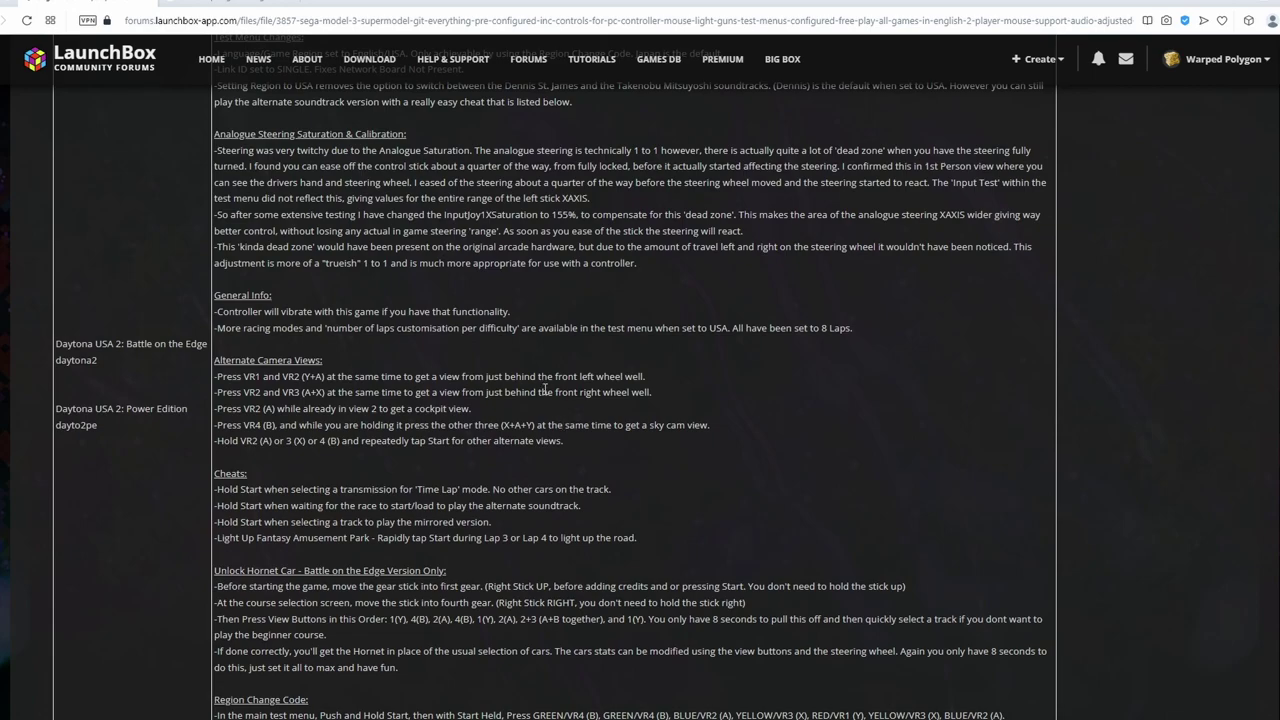
{"action": "scroll", "coordinate": [545, 390], "scroll_direction": "down", "scroll_amount": 1}
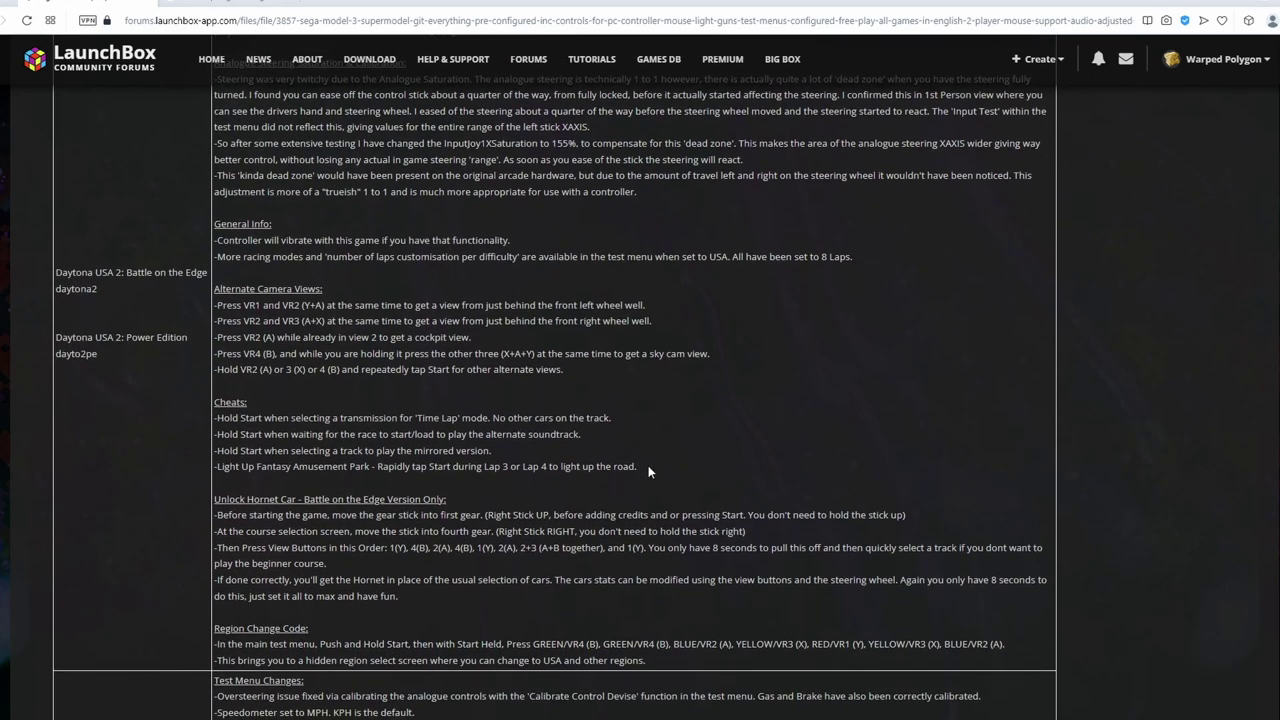
{"action": "left_click_drag", "start_coordinate": [648, 465], "coordinate": [302, 418]}
{"action": "left_click_drag", "start_coordinate": [302, 418], "coordinate": [214, 402]}
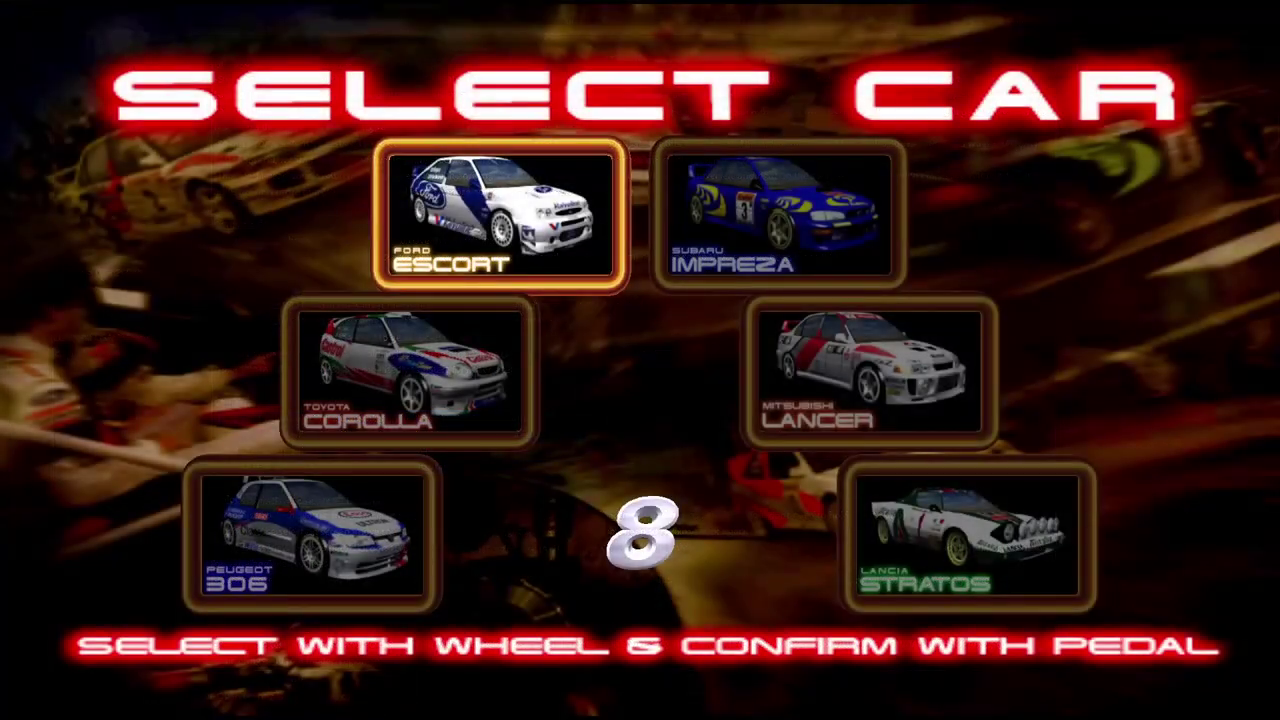